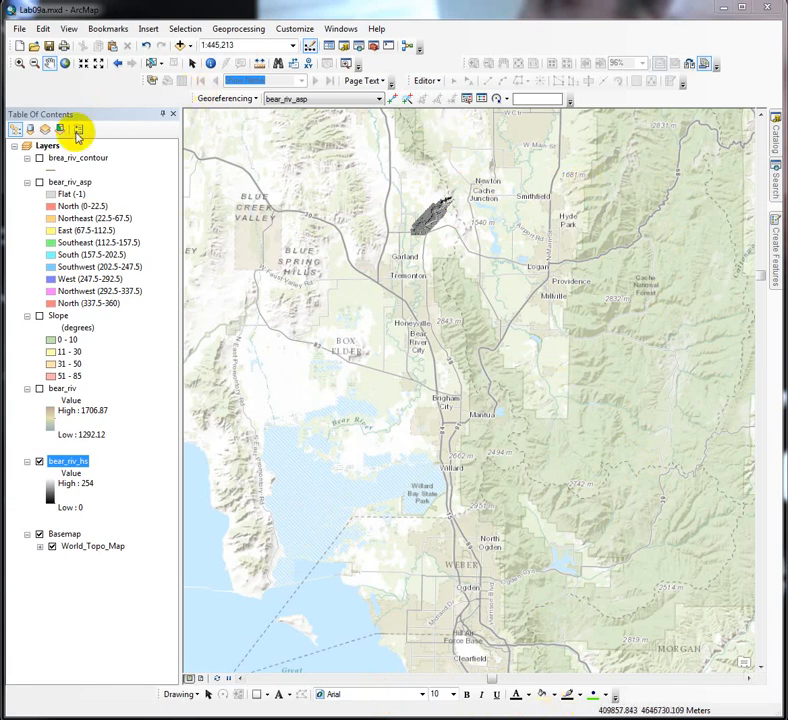
Step: Zoom in on the bear_riv_hs hillshade to view the terrain along the Bear River valley
left_click(19, 63)
left_click_drag(363, 147, 667, 375)
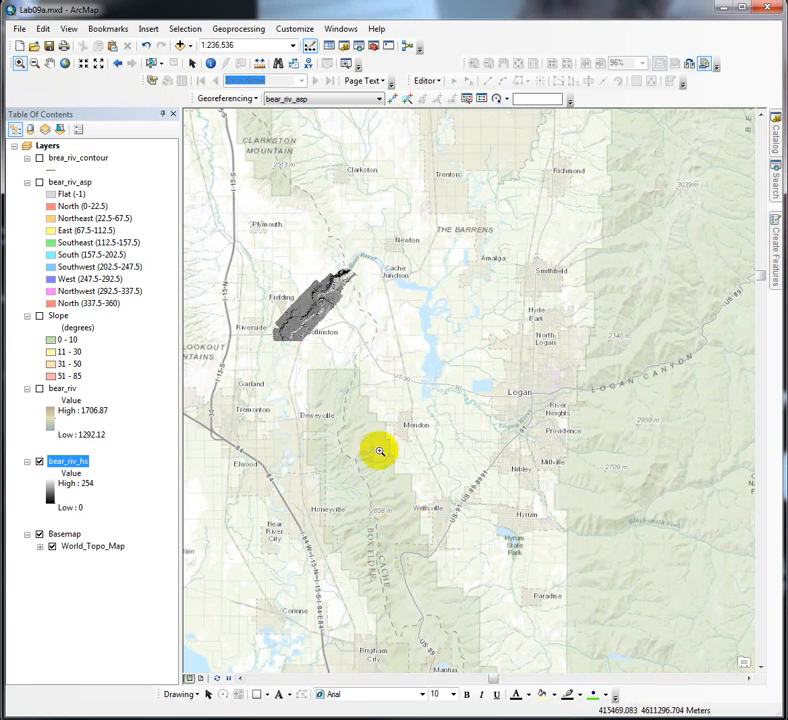
left_click_drag(237, 223, 428, 400)
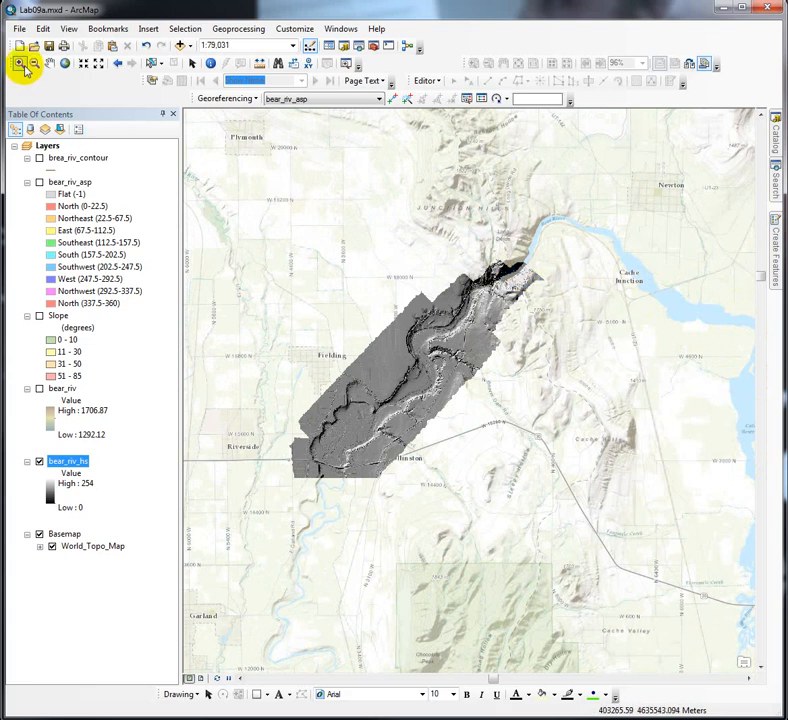
left_click_drag(452, 214, 598, 355)
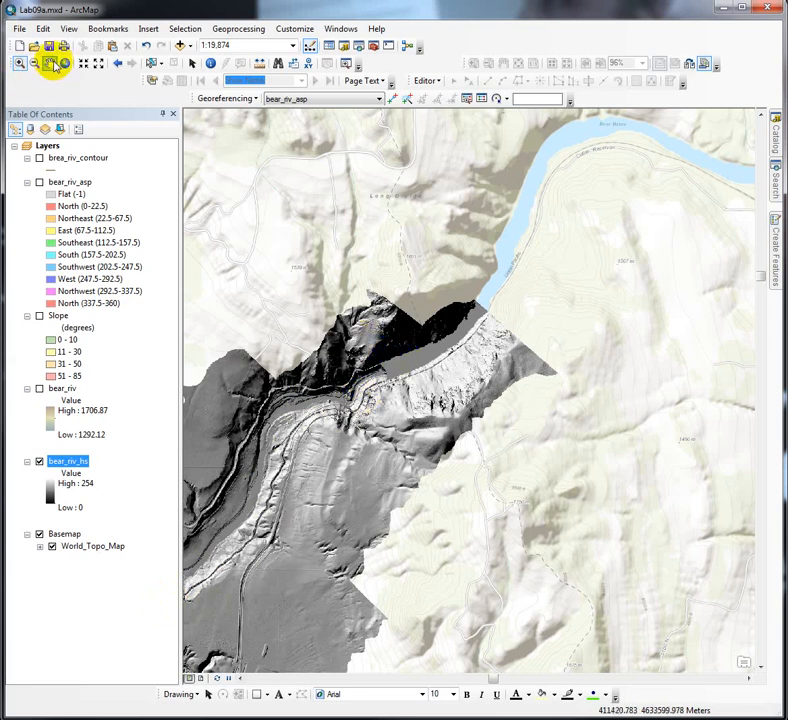
left_click(50, 63)
left_click_drag(441, 572, 603, 352)
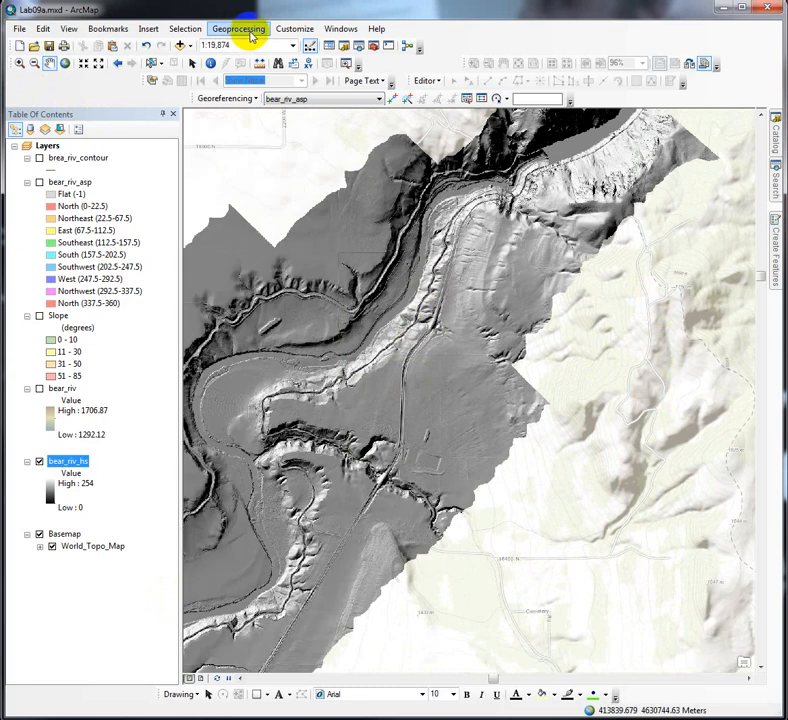
Step: Review which extensions are enabled, including 3D Analyst and Spatial Analyst, and close the list
left_click(249, 33)
mouse_move(294, 33)
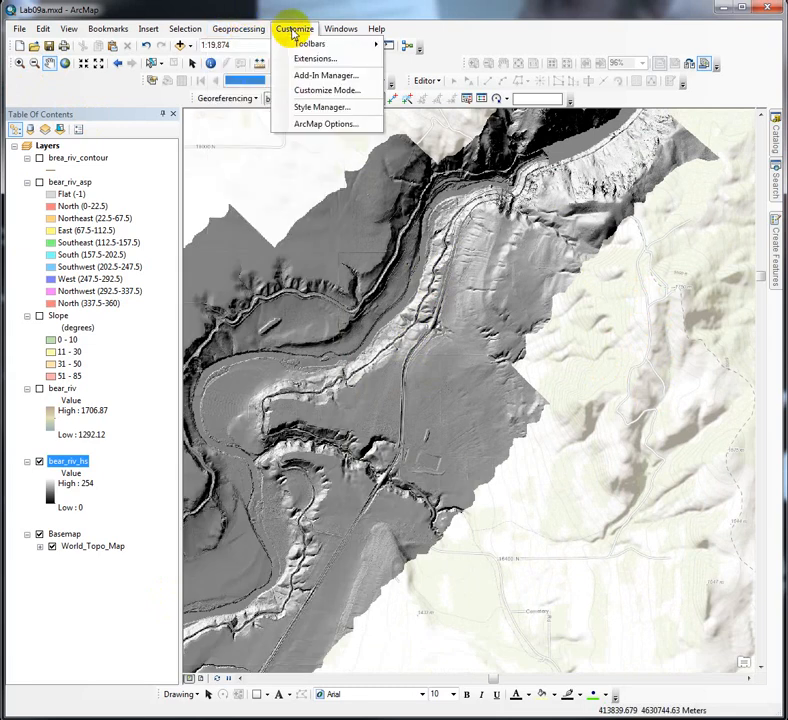
left_click(345, 58)
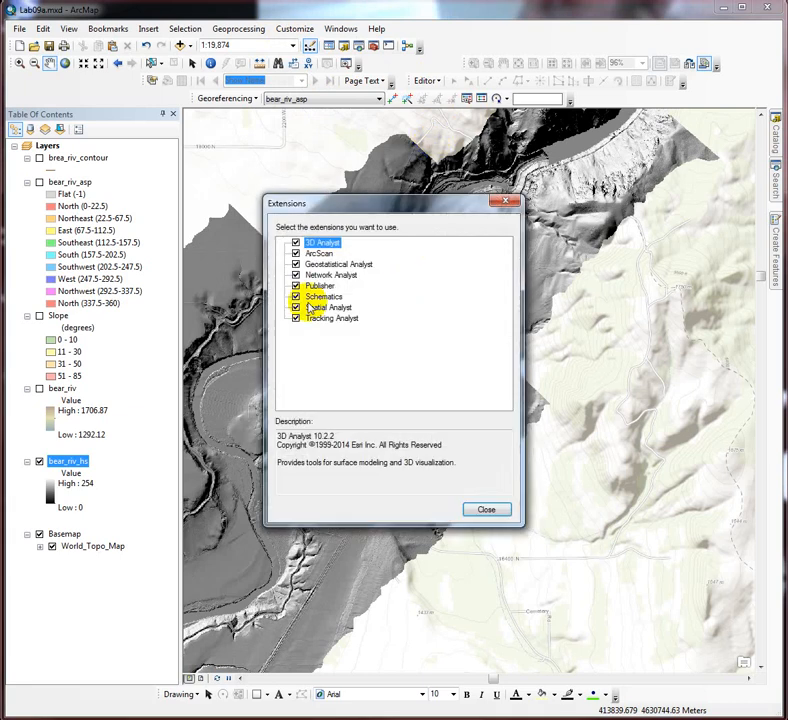
left_click(487, 510)
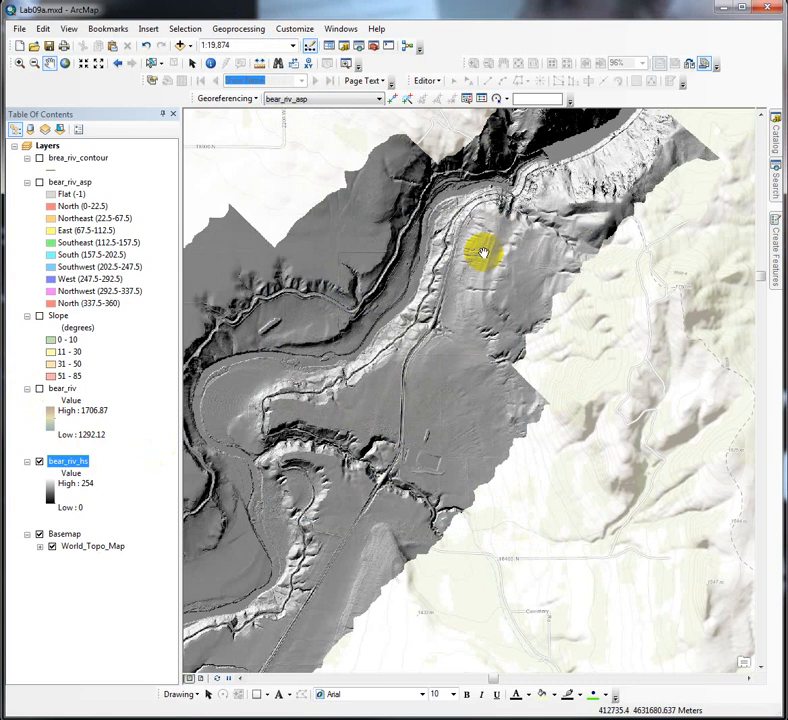
Step: Show the bear_riv elevation layer over the hillshade and hide the Basemap, inspecting the terrain along the river
left_click(39, 389)
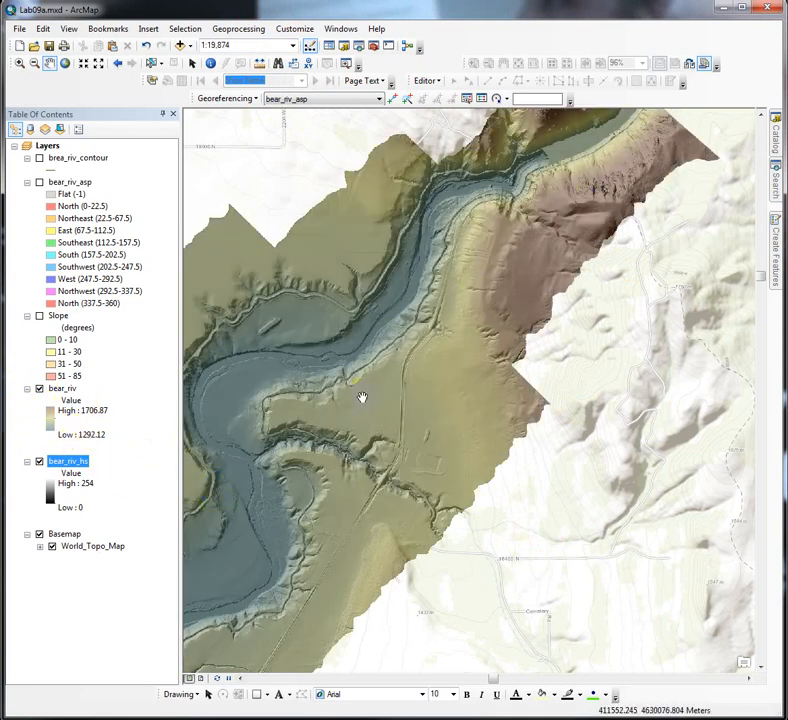
left_click_drag(330, 456, 548, 390)
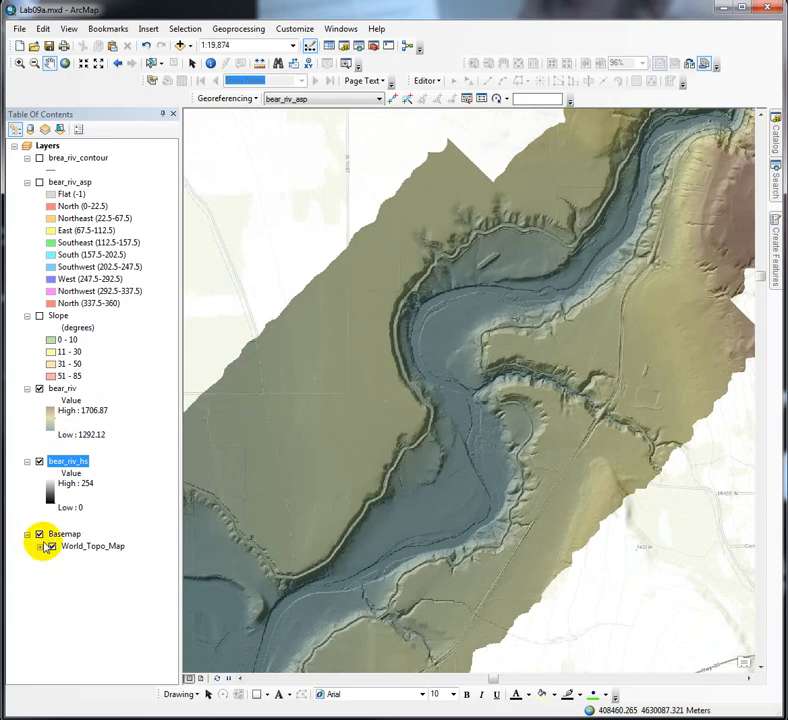
left_click(39, 534)
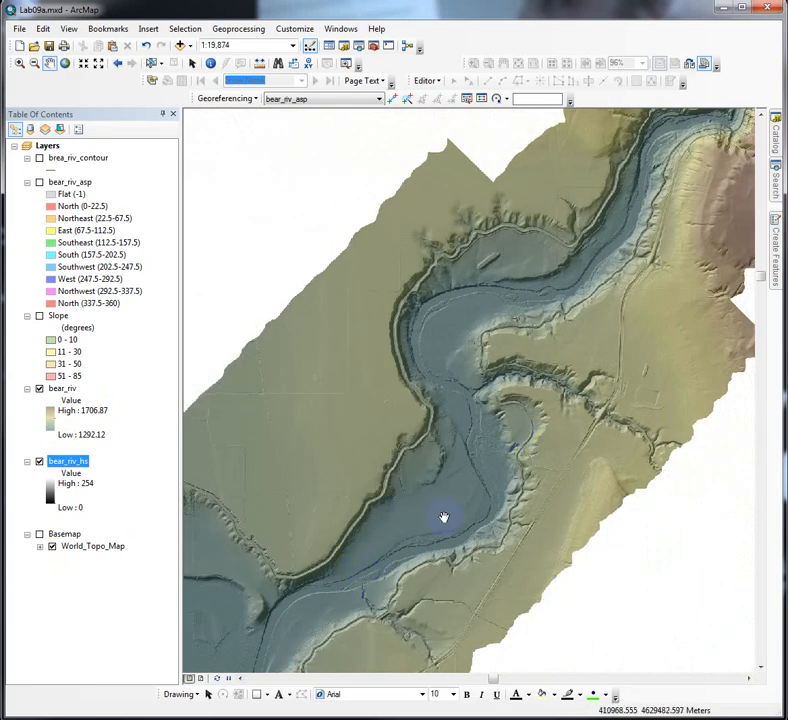
left_click_drag(352, 538, 480, 283)
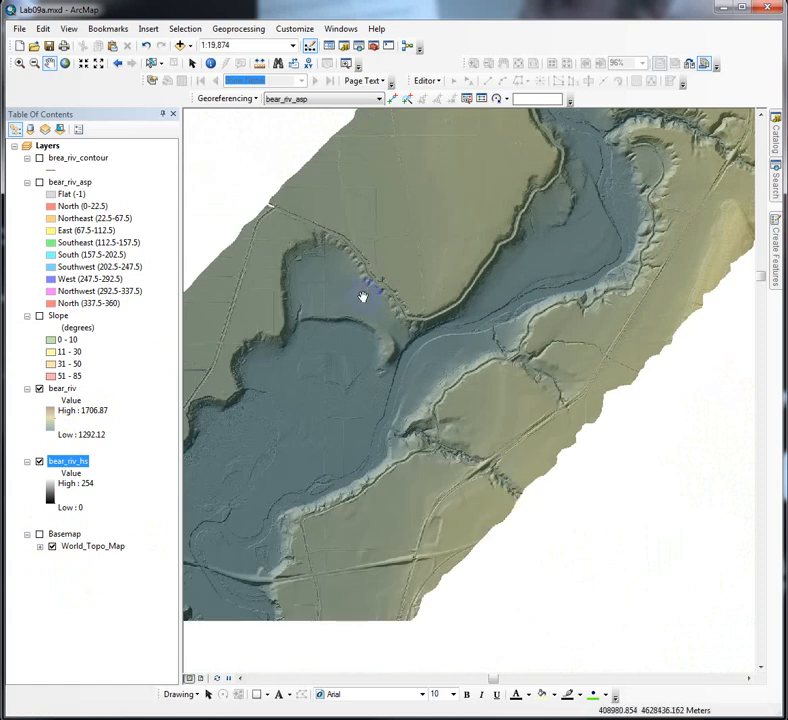
left_click_drag(294, 517, 368, 237)
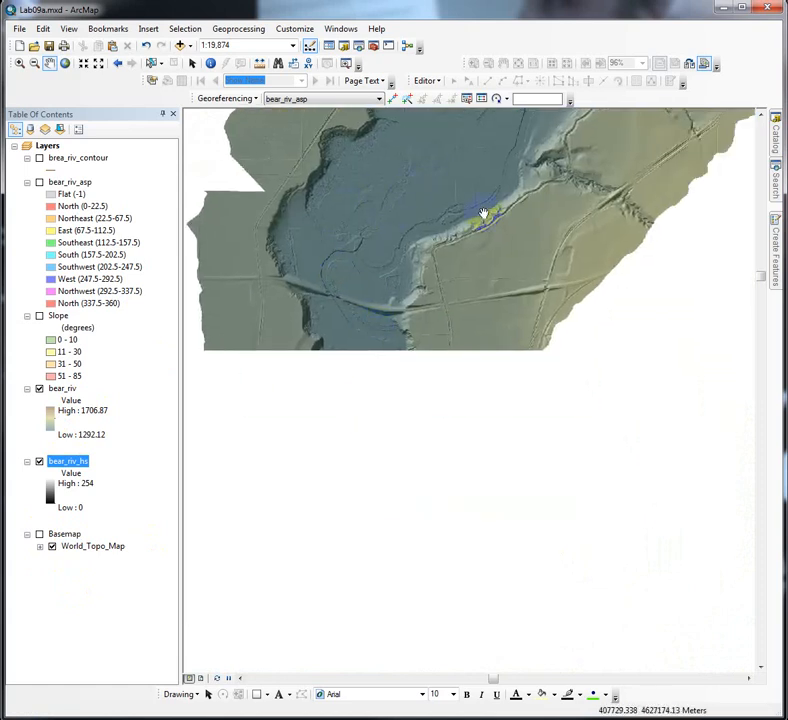
left_click_drag(384, 318, 563, 447)
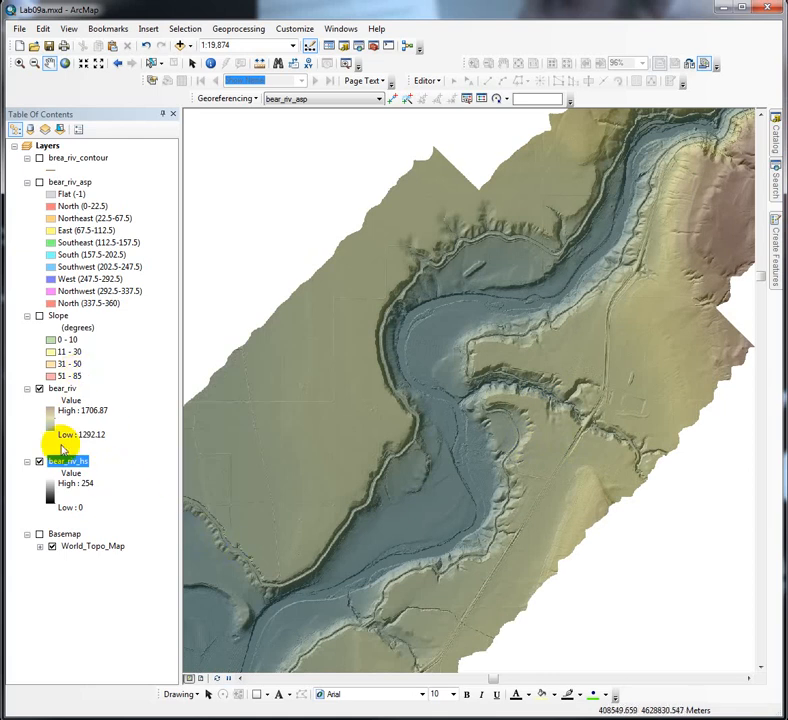
Step: Hide bear_riv and view the Slope and bear_riv_asp layers in turn over the hillshade, leaving only bear_riv_hs visible
left_click(39, 389)
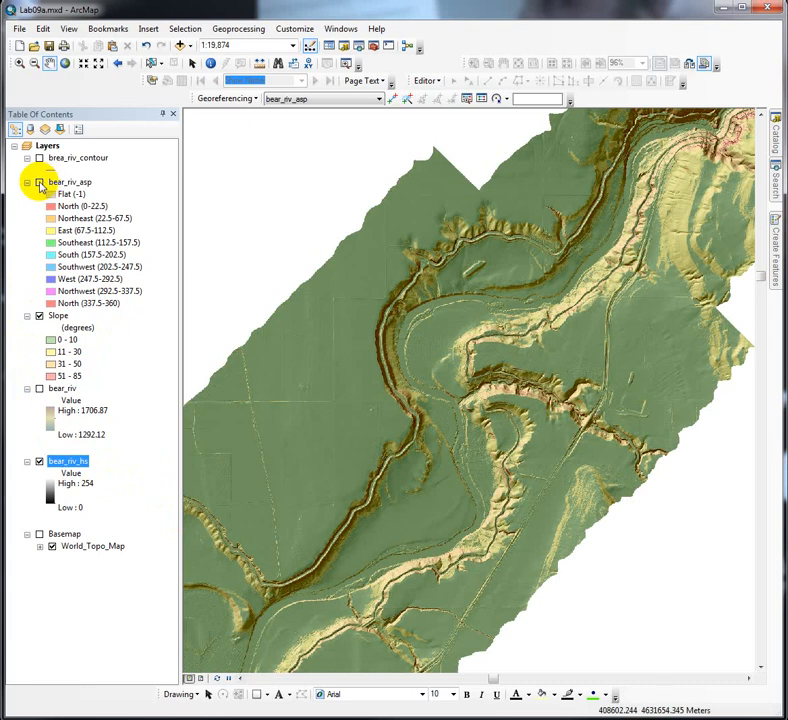
left_click(39, 183)
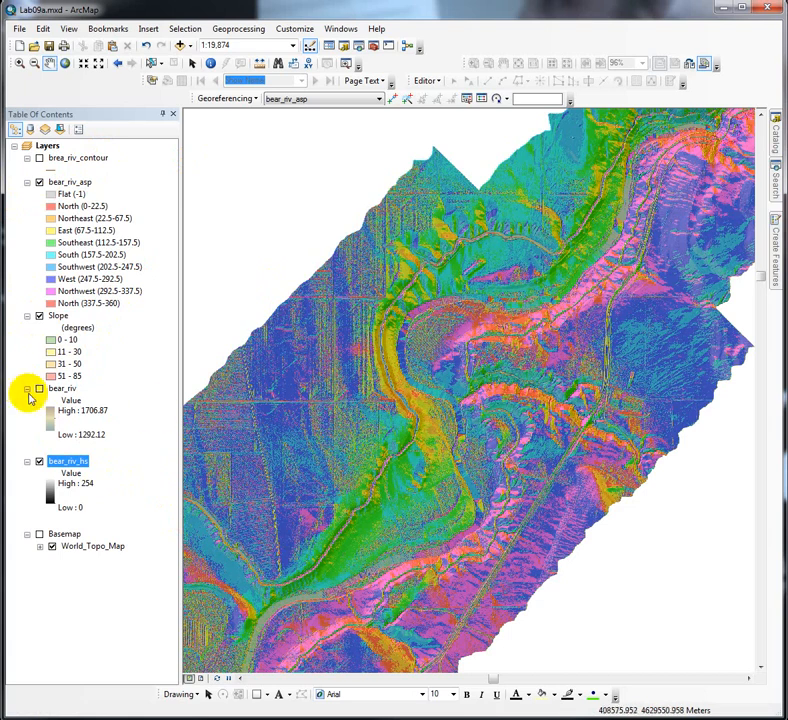
left_click(39, 316)
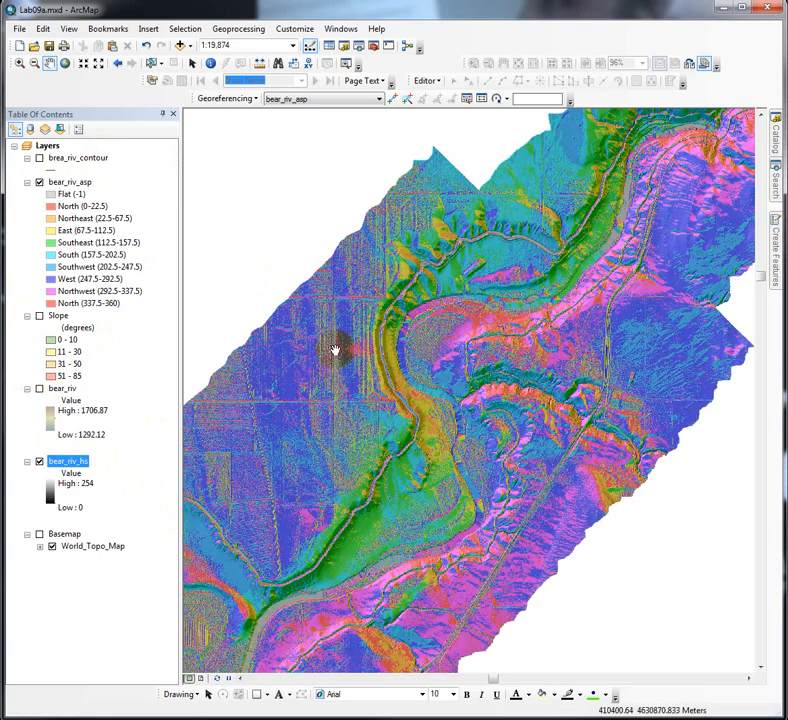
left_click(39, 182)
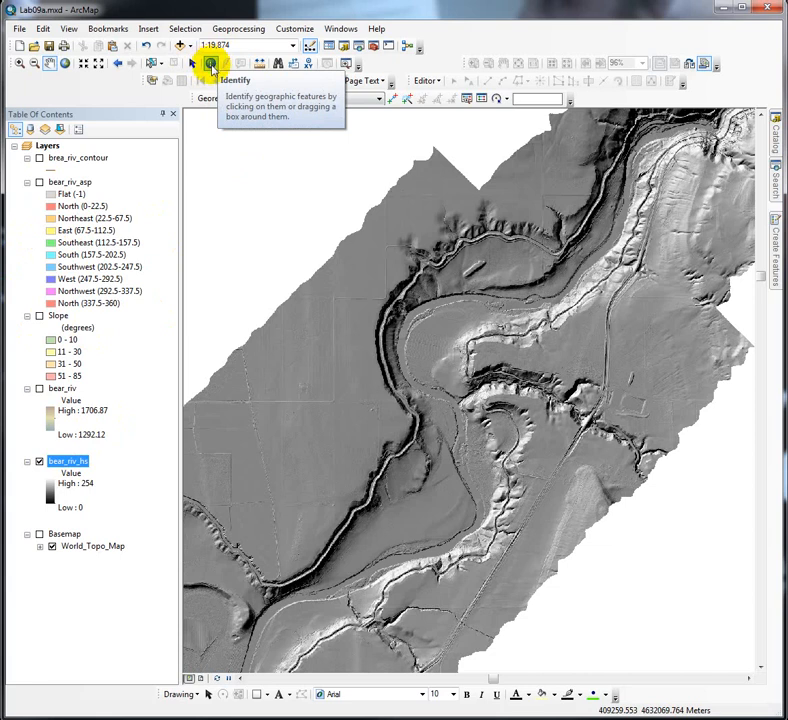
Step: Identify the bear_riv_hs pixel value on the valley slope beside the river and move the results clear of that spot
left_click(211, 66)
left_click(546, 338)
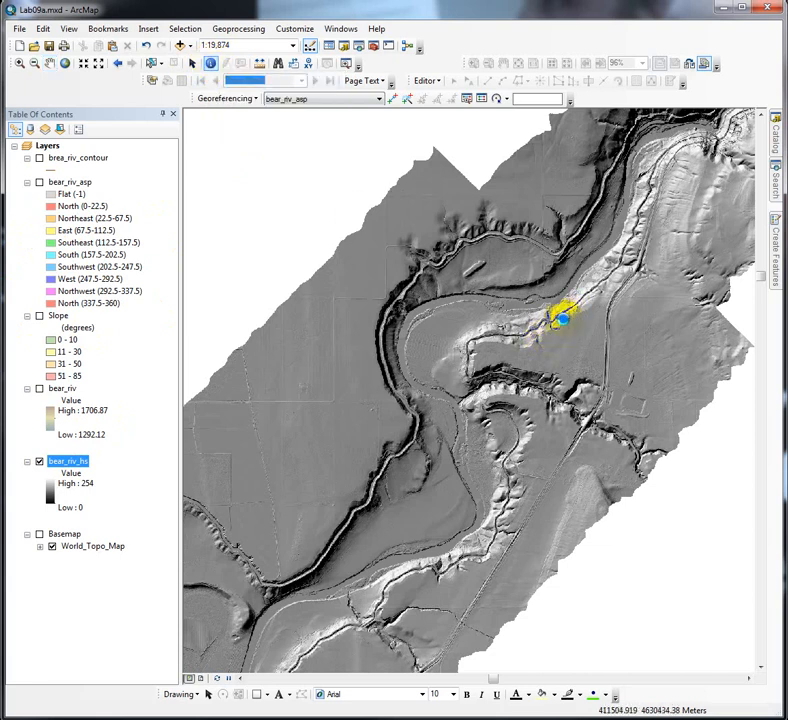
left_click_drag(566, 320, 208, 227)
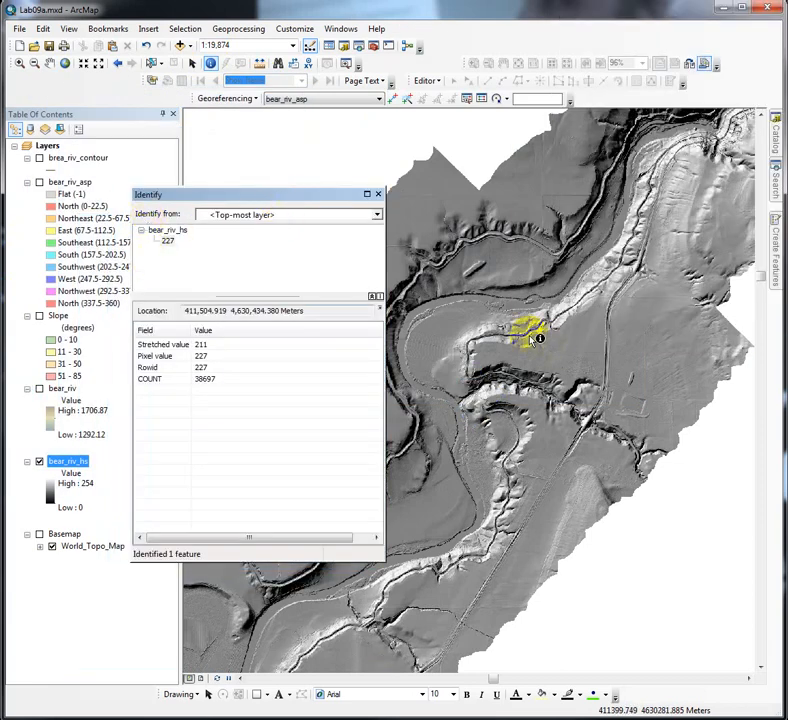
Step: Identify the values of all layers at the same valley slope, enlarge the results list to read them, and close it
left_click(377, 214)
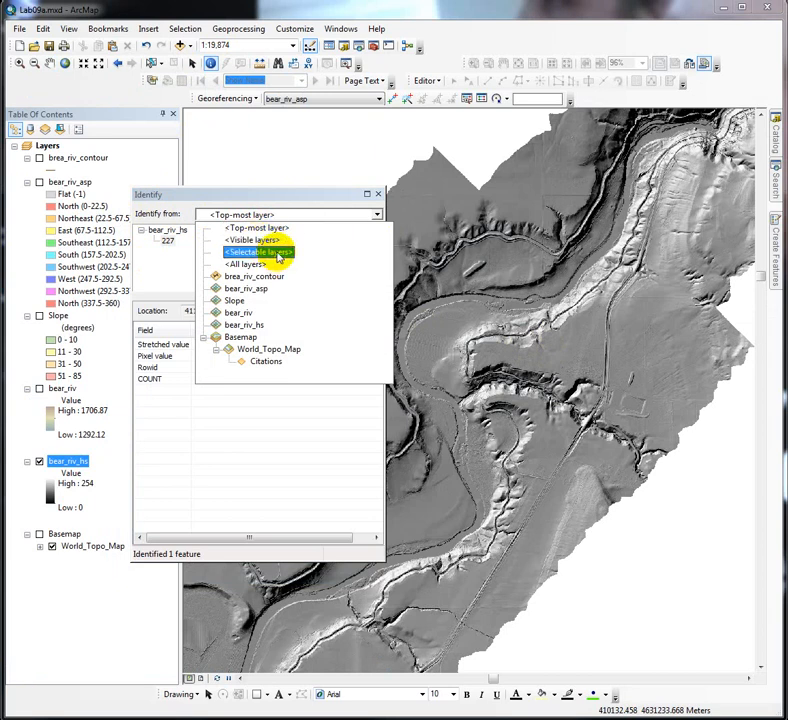
left_click(247, 266)
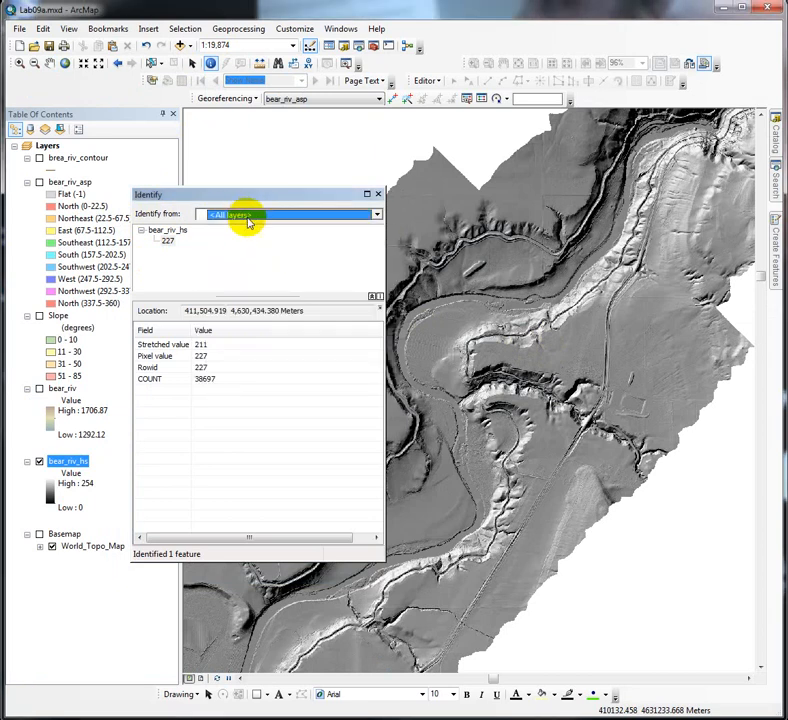
left_click(560, 320)
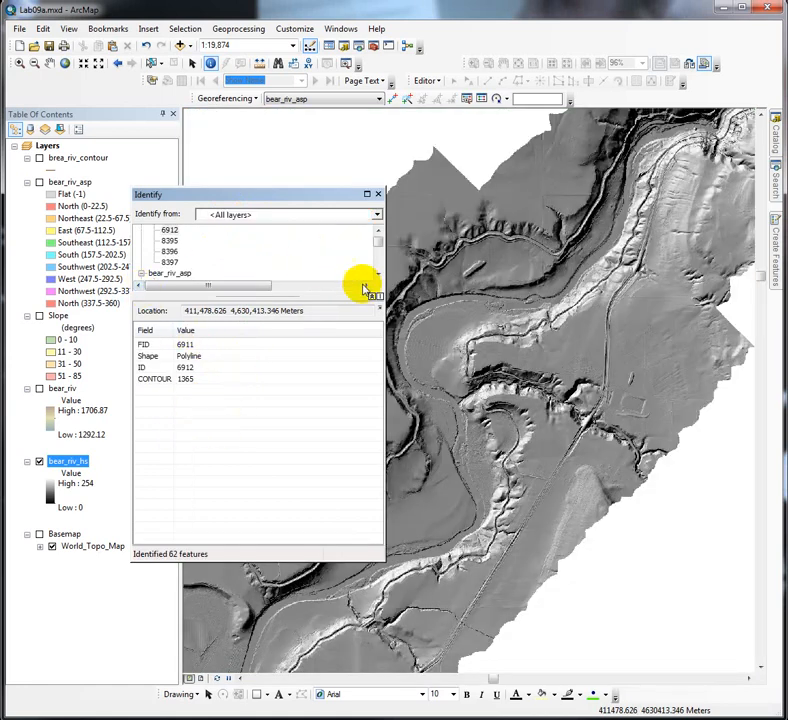
left_click_drag(340, 292, 339, 398)
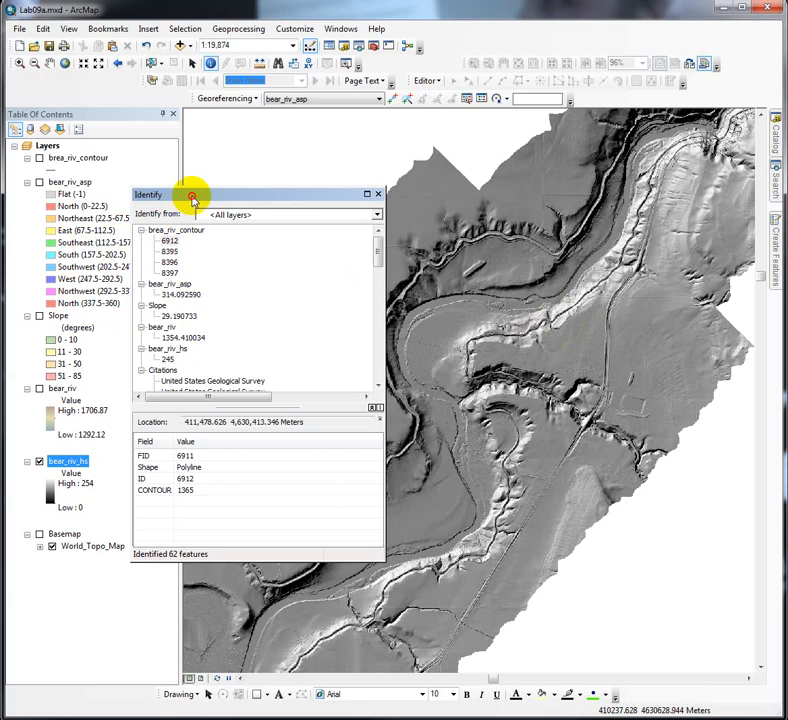
left_click_drag(199, 194, 239, 192)
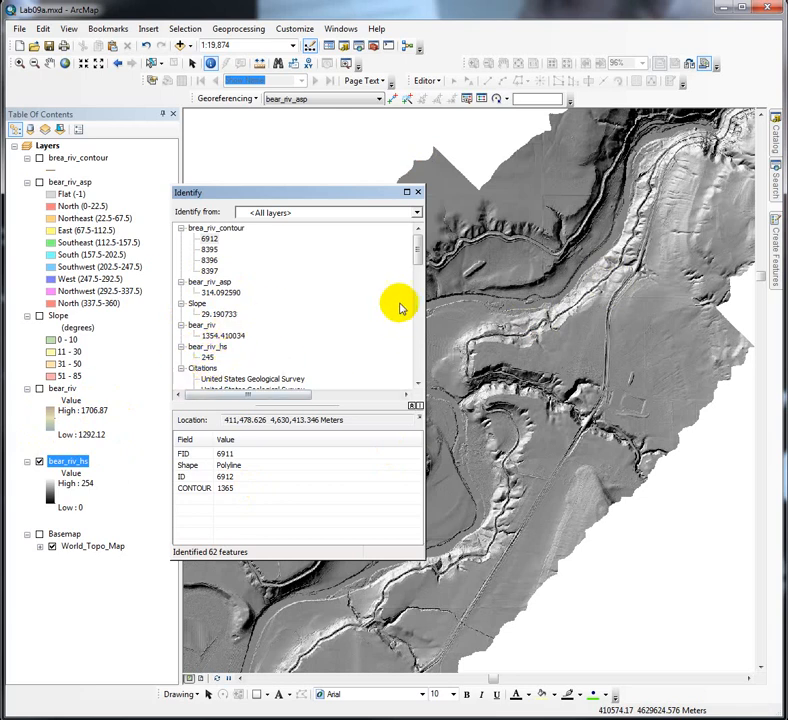
left_click(417, 192)
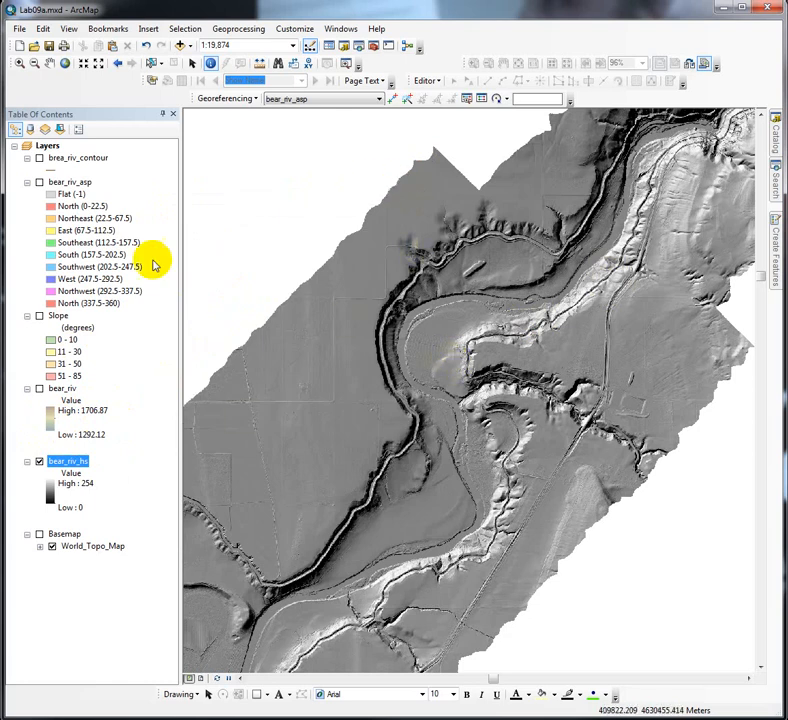
Step: Show the brea_riv_contour layer over the hillshade
left_click(39, 158)
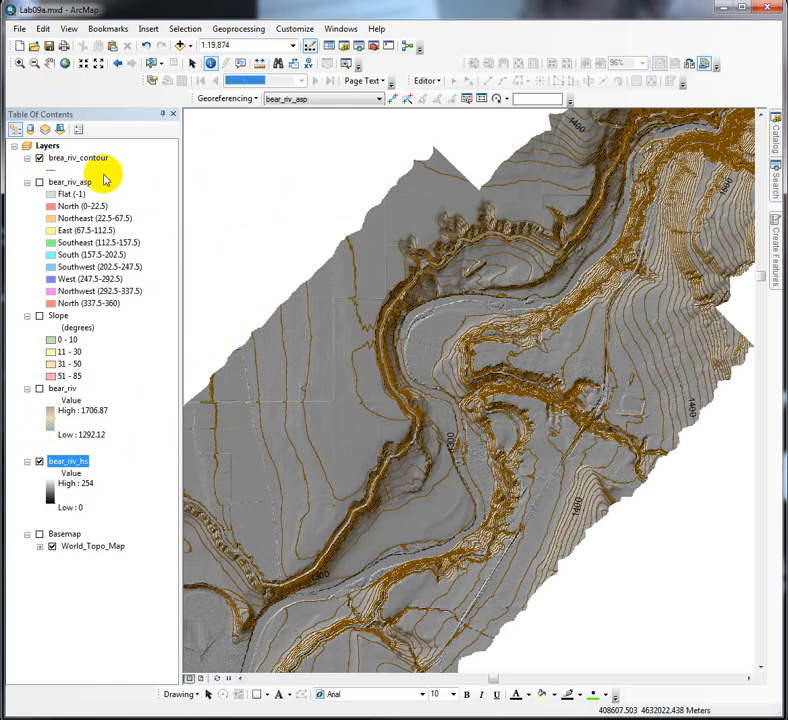
left_click(775, 178)
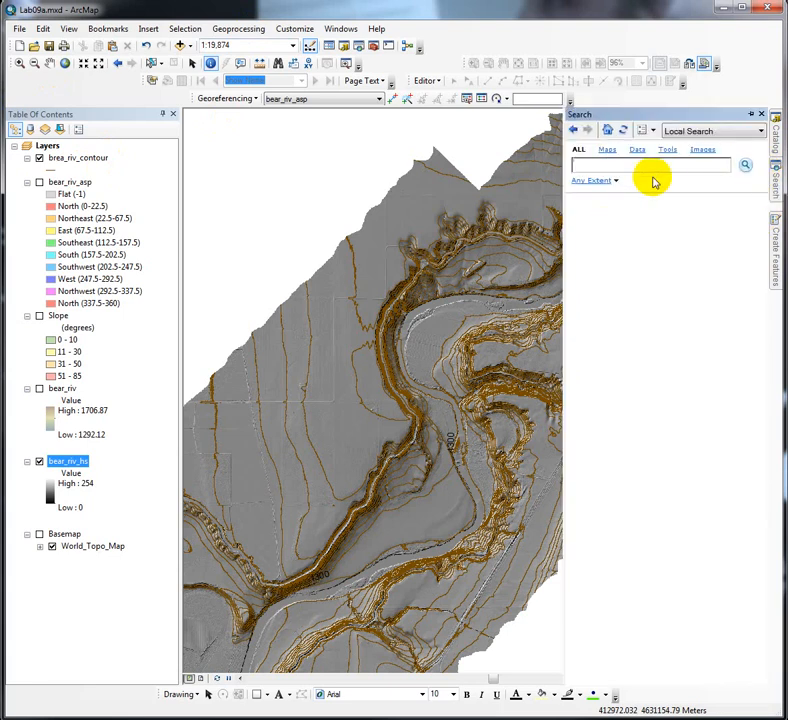
left_click(752, 115)
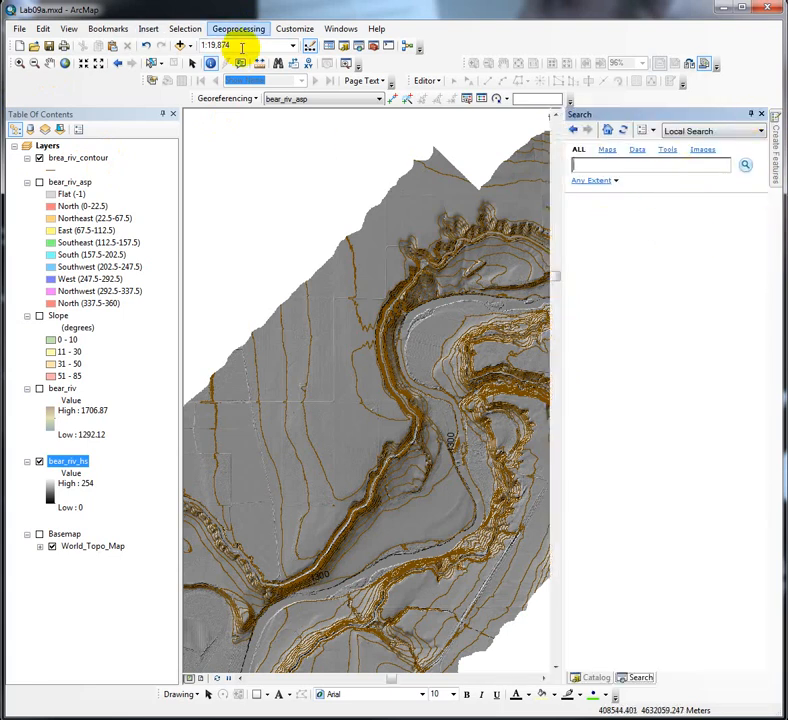
right_click(78, 158)
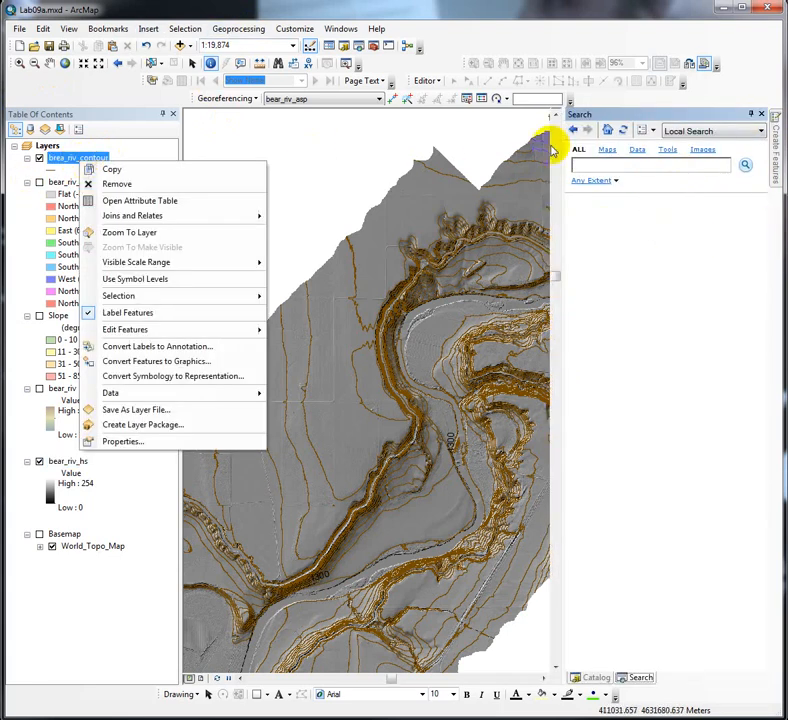
left_click(751, 114)
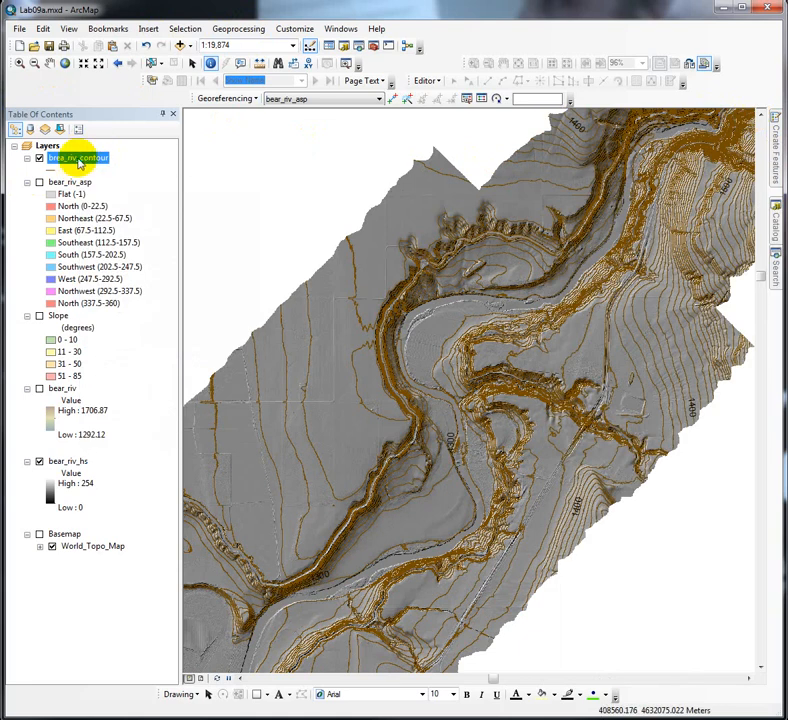
Step: Open the label settings of the brea_riv_contour layer and check the available labeling methods
right_click(79, 158)
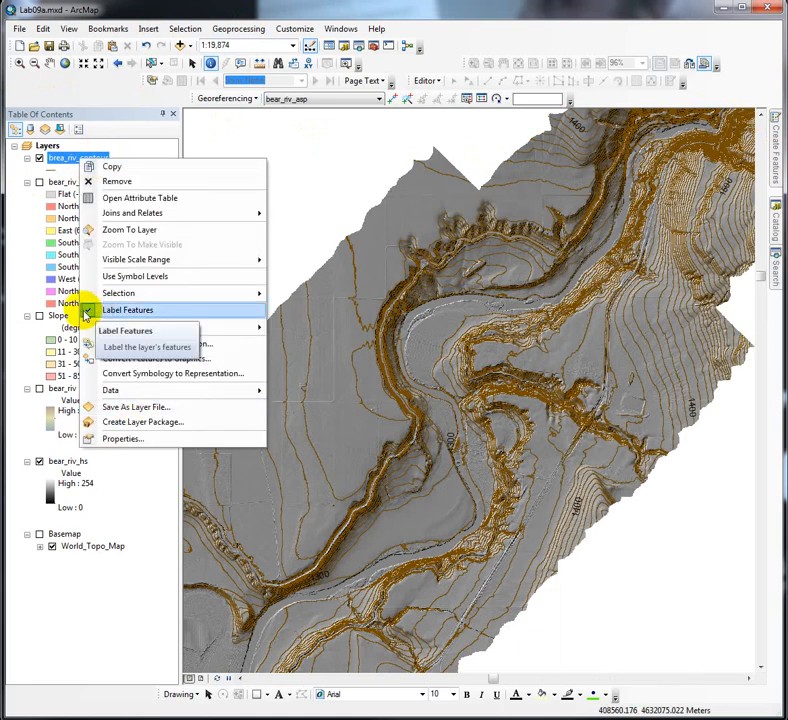
left_click(311, 206)
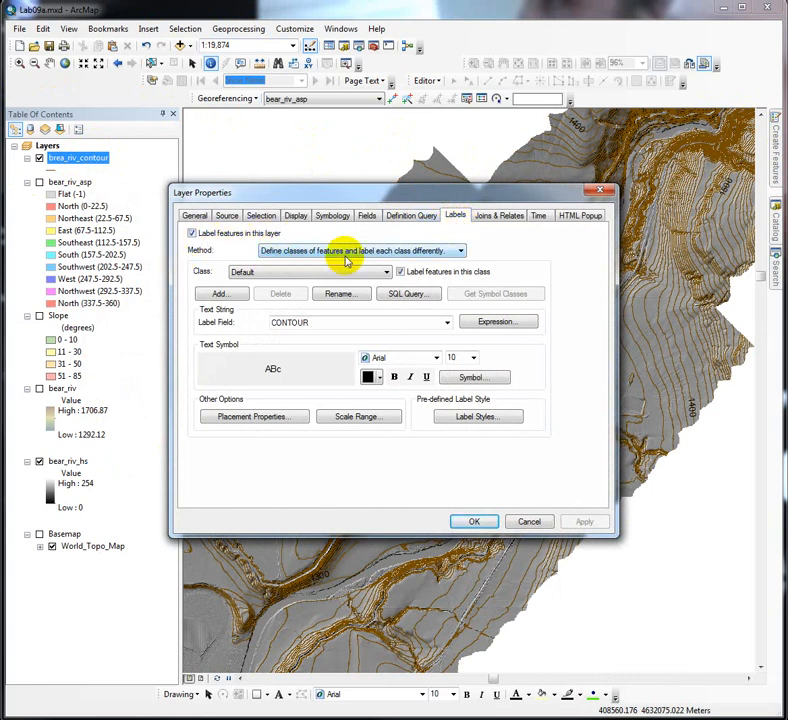
left_click(461, 251)
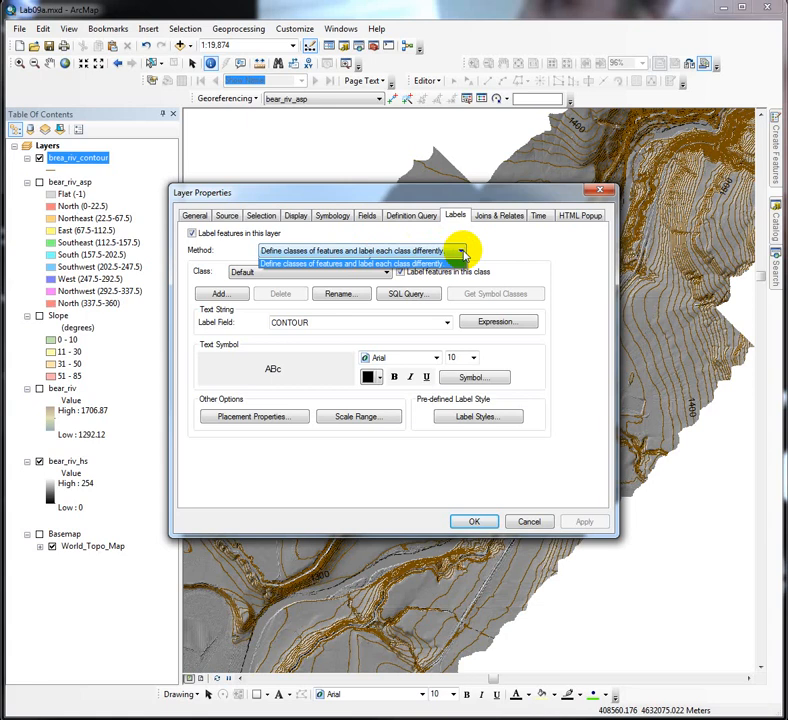
left_click(460, 252)
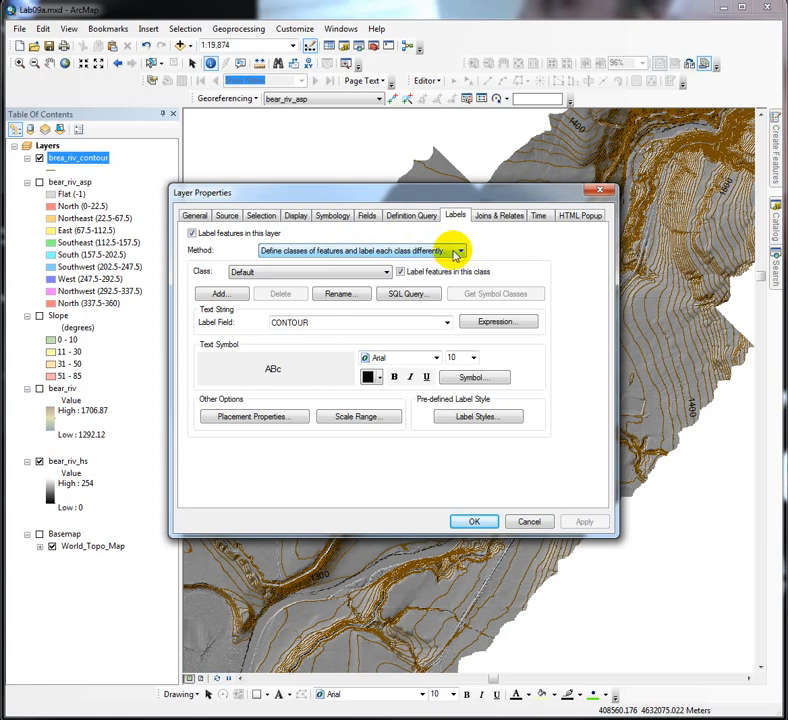
Step: Review the Default label class's SQL query, list and browse the unique CONTOUR values, and close the query and the layer properties
left_click(419, 297)
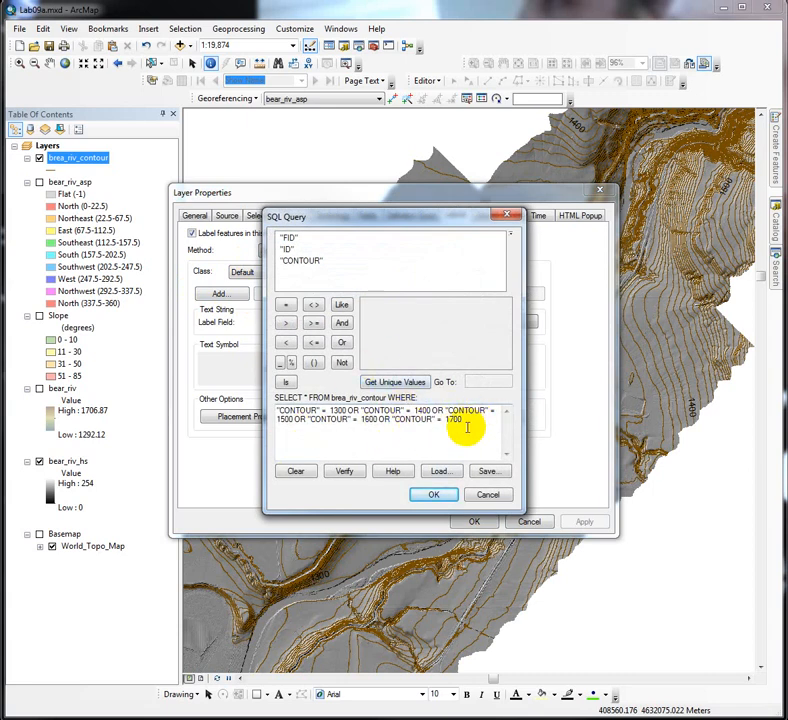
left_click(286, 305)
left_click(290, 260)
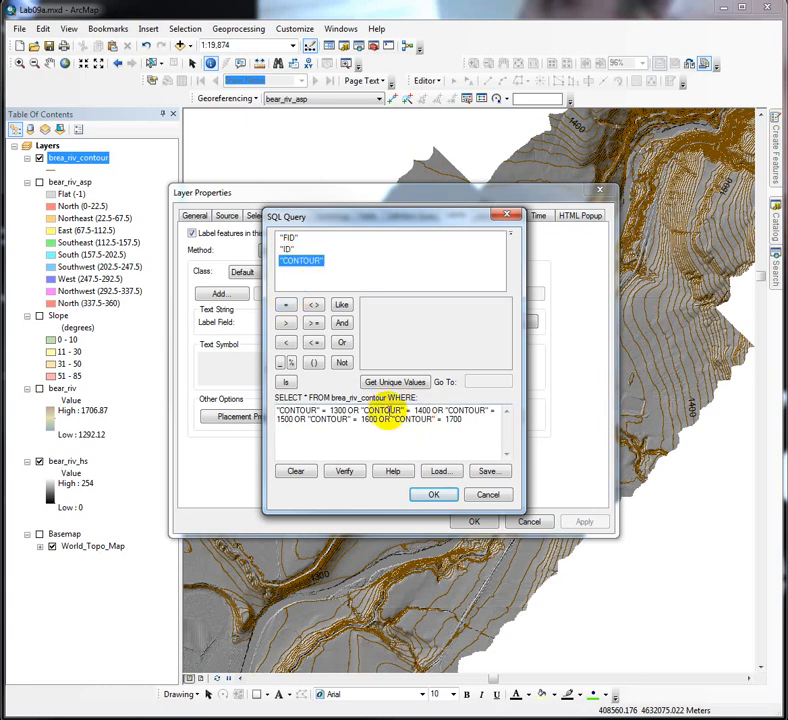
left_click(395, 382)
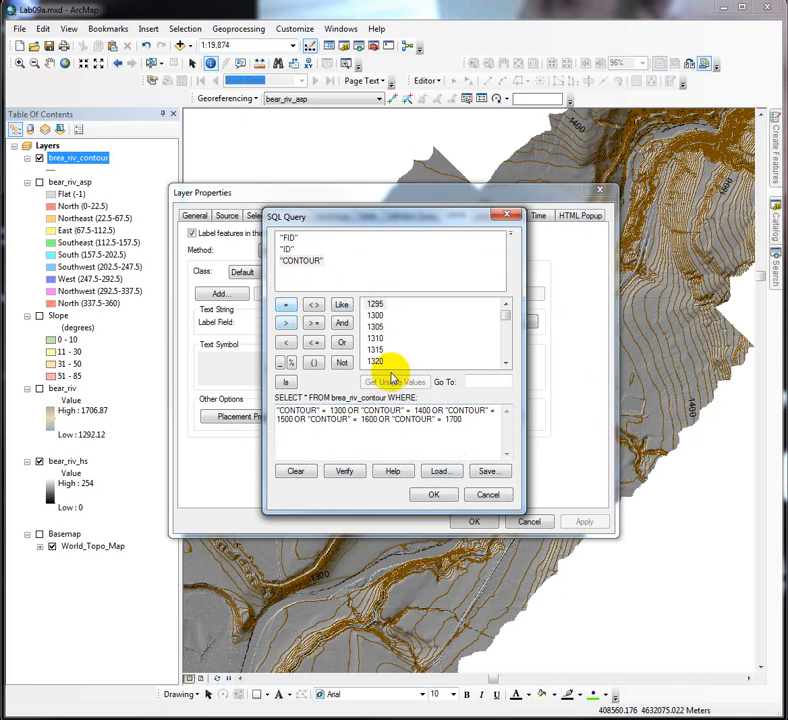
left_click_drag(505, 310, 508, 328)
scroll(471, 334, "up", 2)
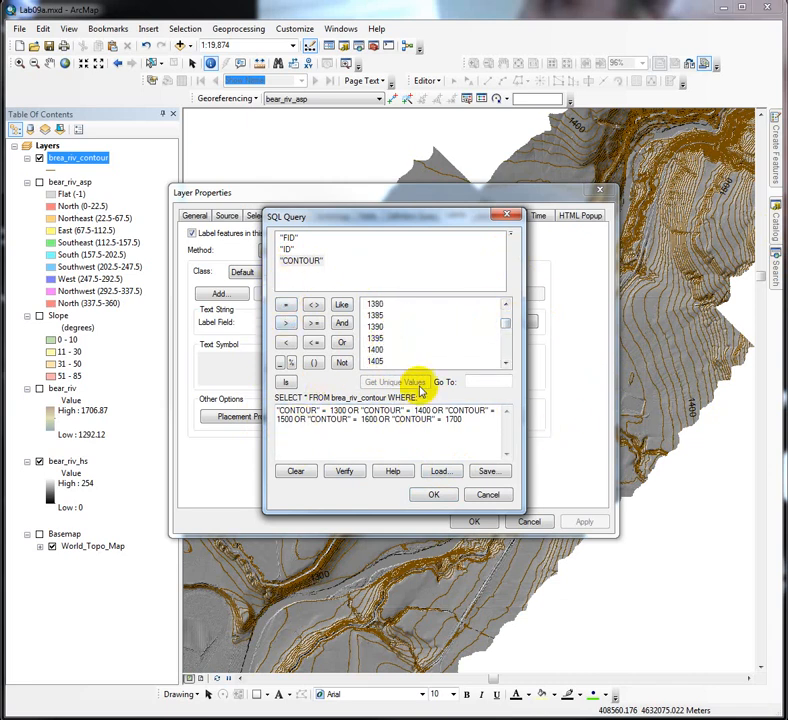
left_click(502, 494)
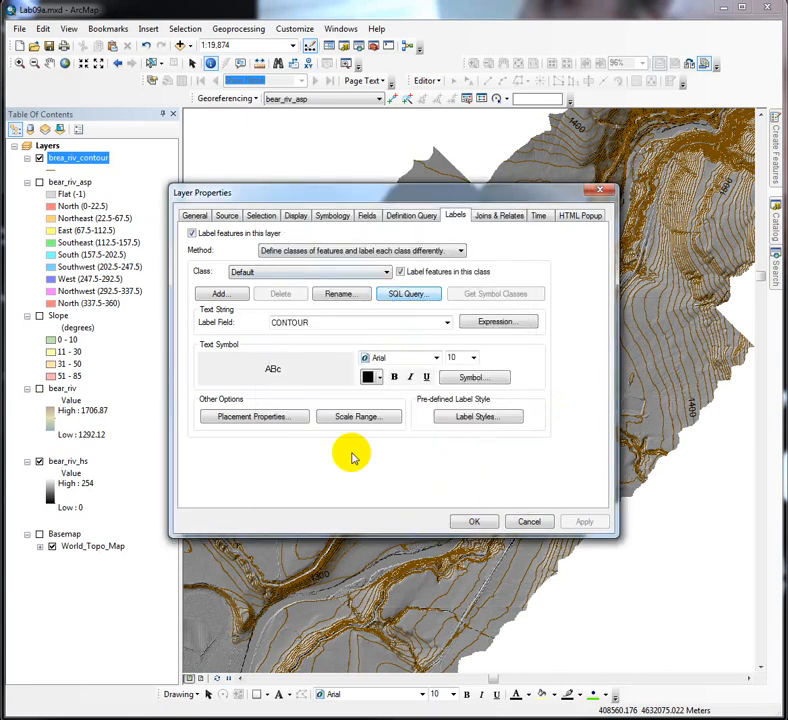
left_click(487, 523)
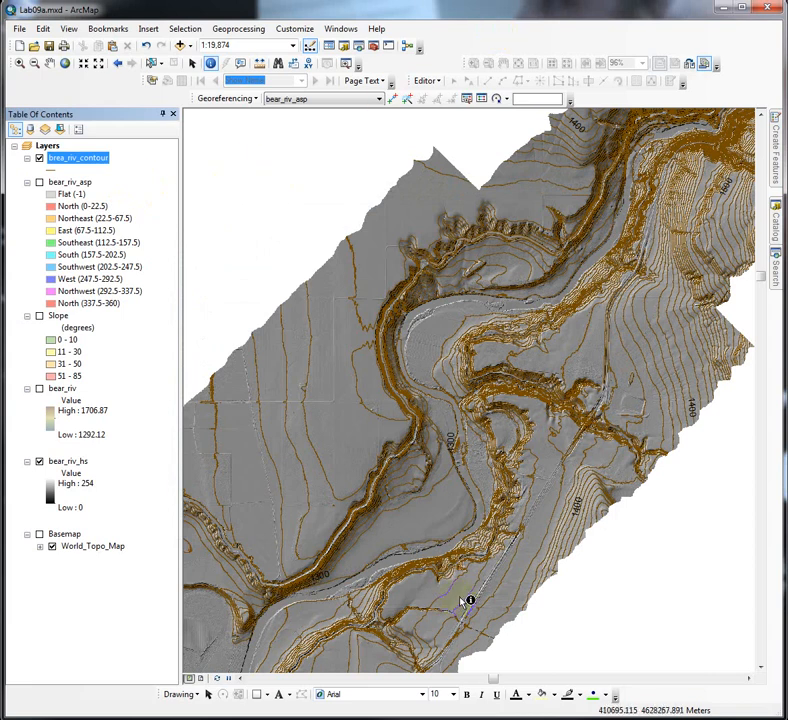
left_click(661, 559)
left_click(600, 512)
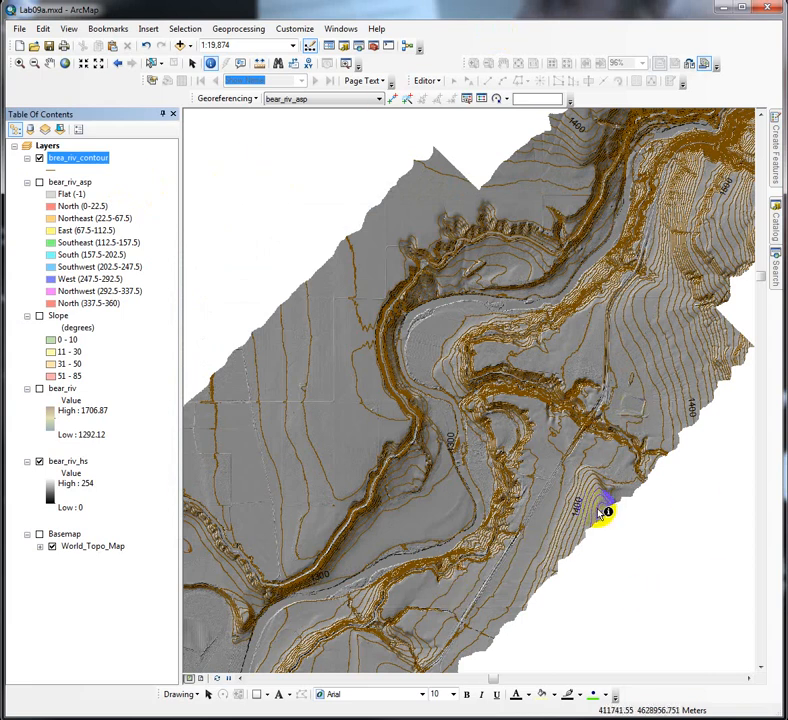
left_click(404, 495)
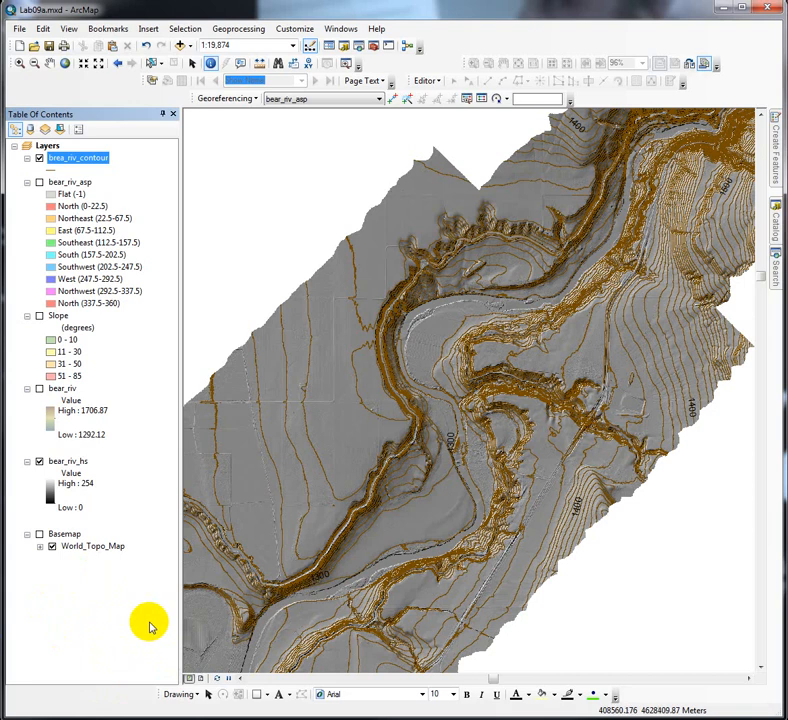
Step: Launch ArcScene 10.2.2 with a blank scene and enlarge its window to fill most of the screen
key("super")
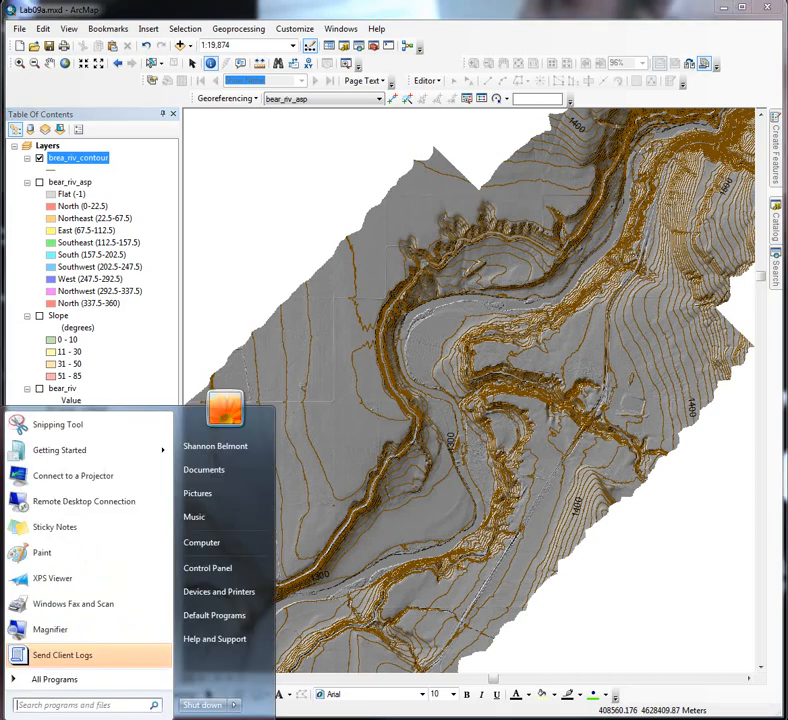
left_click(67, 676)
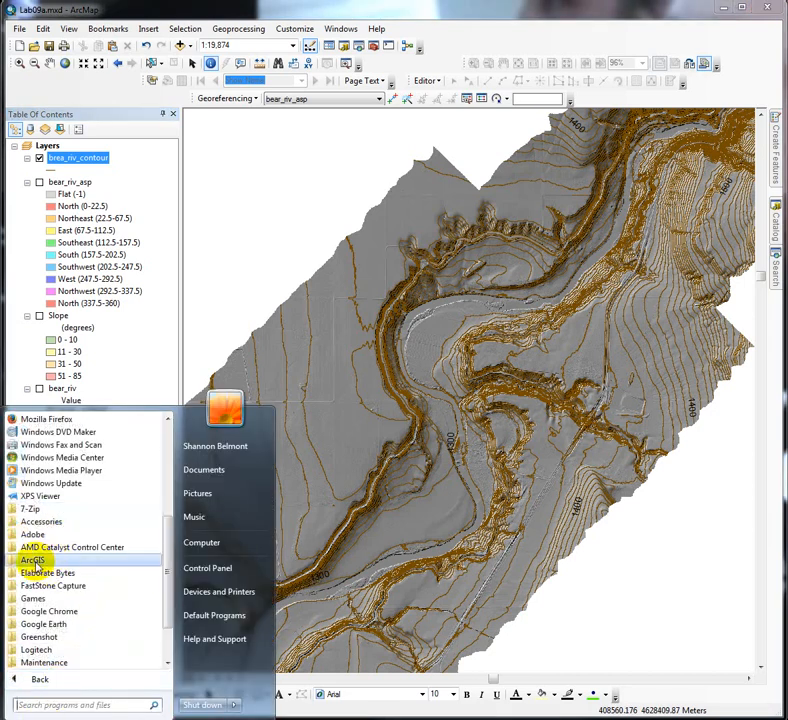
left_click(33, 560)
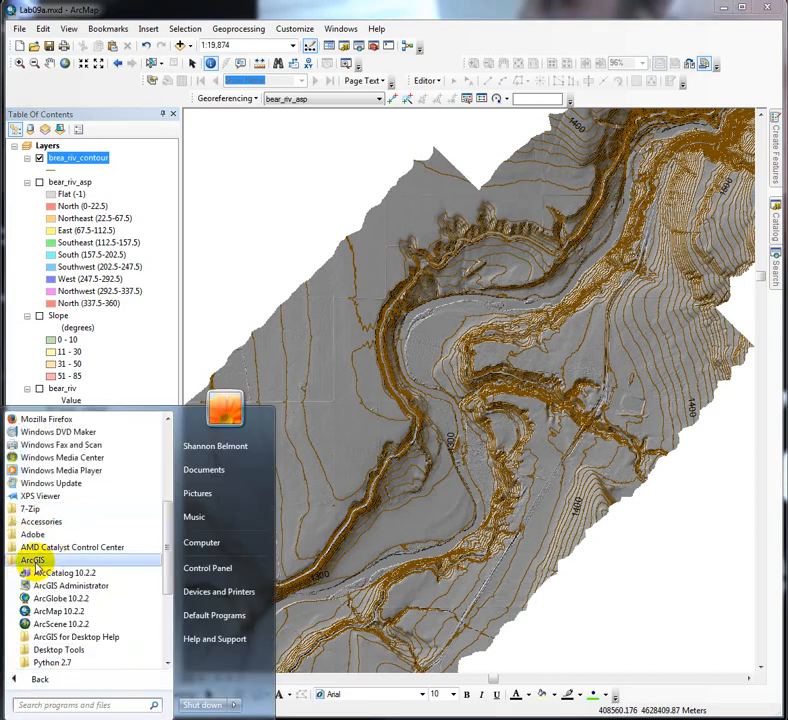
left_click(100, 626)
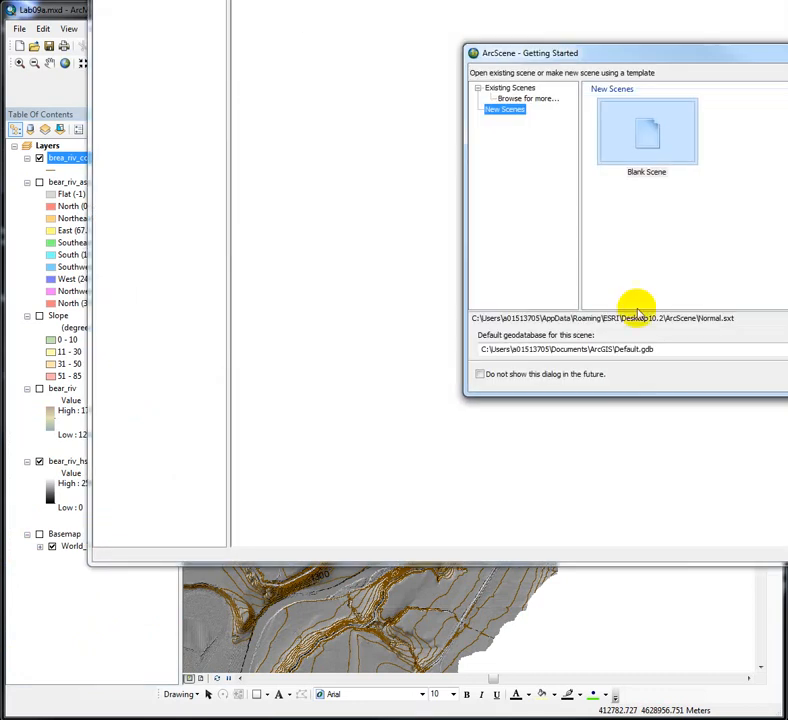
key("Return")
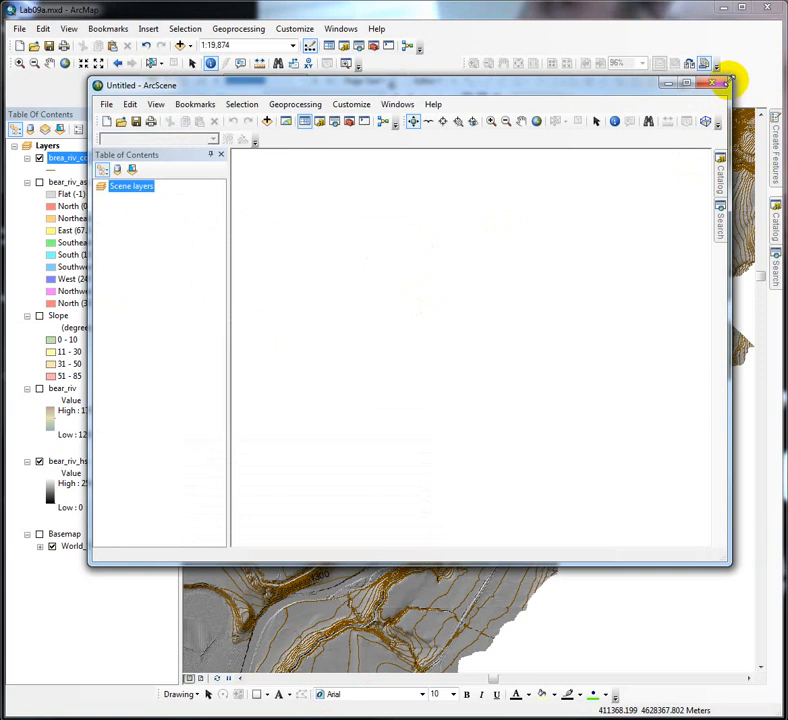
left_click_drag(731, 78, 771, 3)
left_click_drag(92, 570, 11, 709)
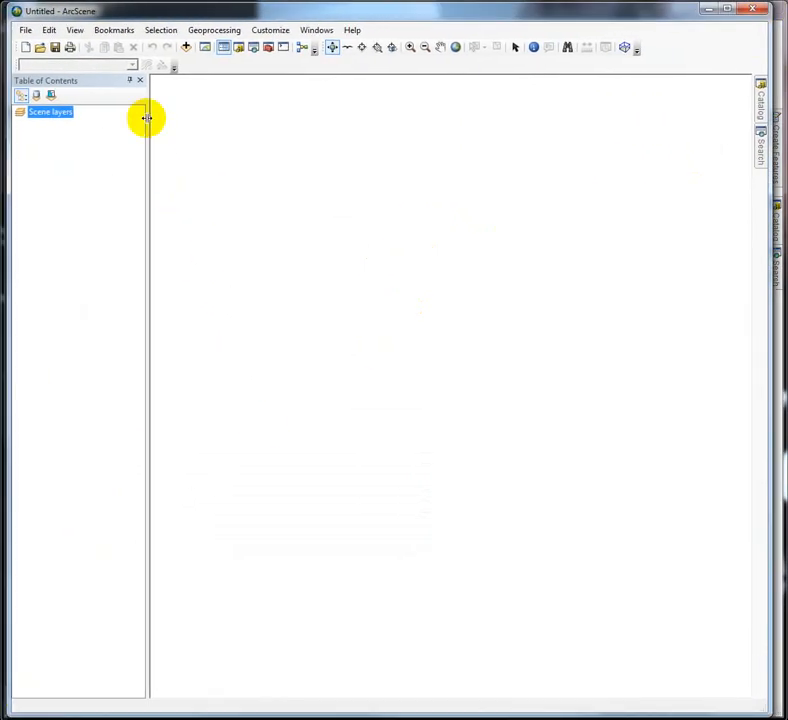
Step: Add snow_dem, snow_hs and Roads_Weber.shp from the Lab09a_data_6910 folder to the scene
left_click(186, 50)
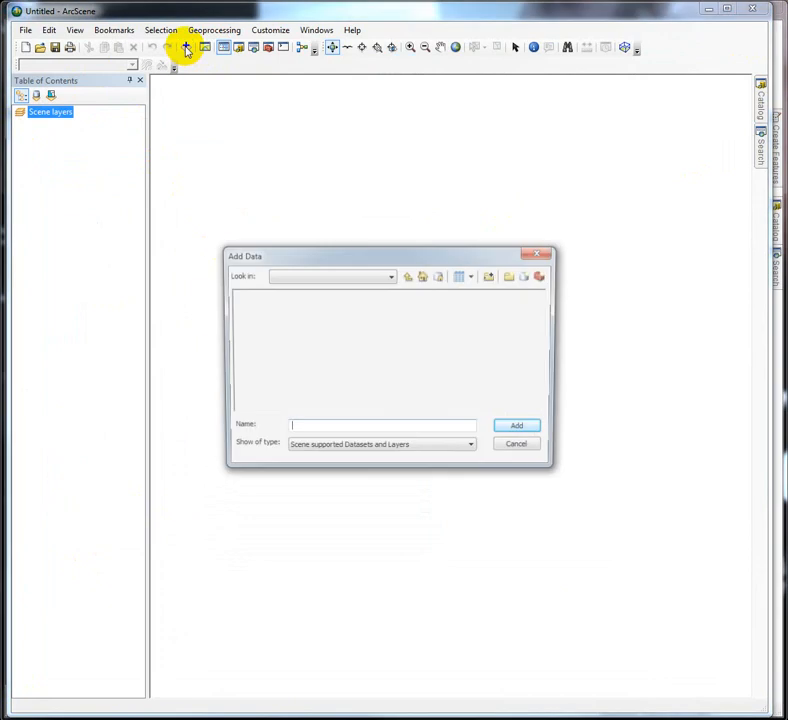
left_click(257, 319)
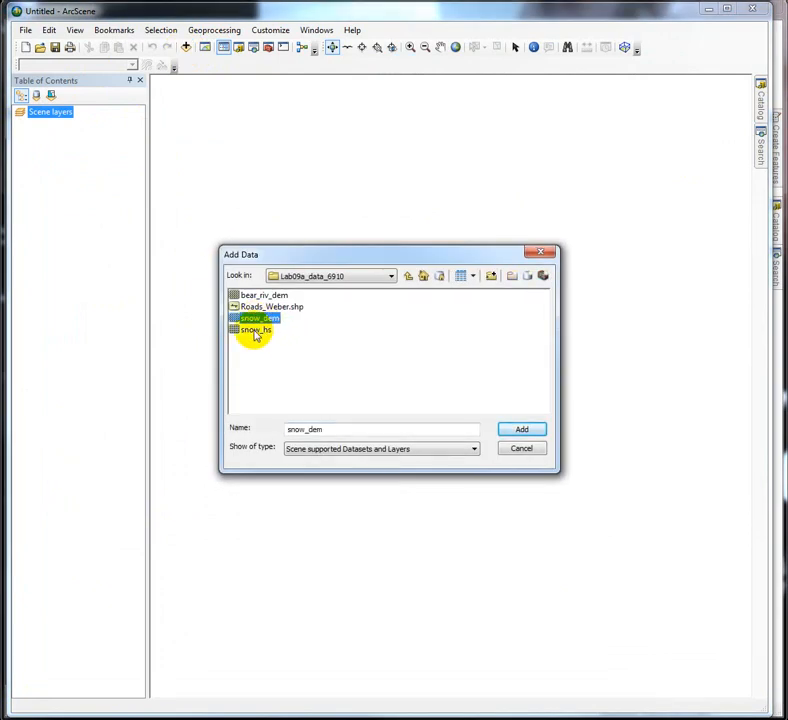
left_click(256, 330, "ctrl")
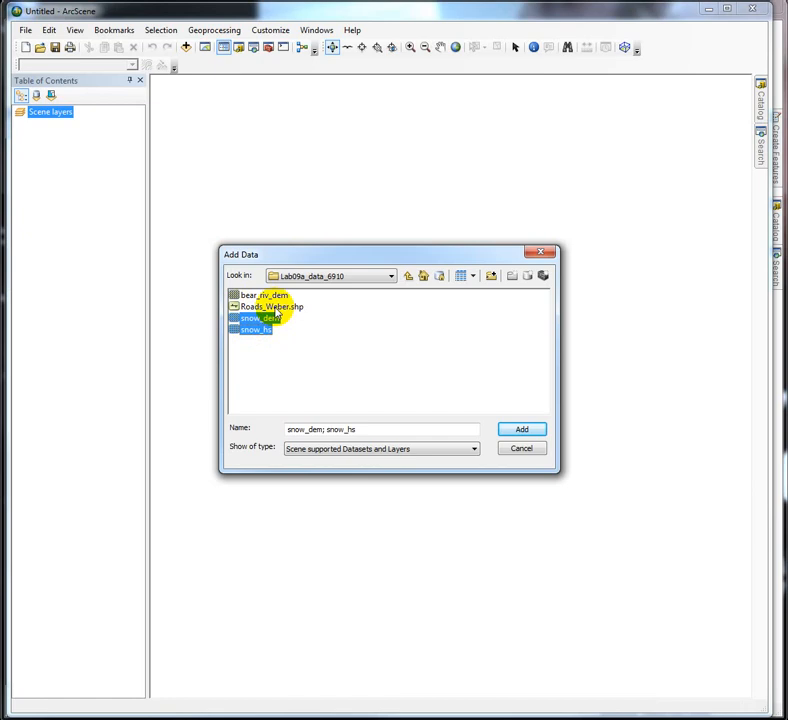
left_click(276, 308, "ctrl")
left_click(241, 331, "ctrl")
left_click(254, 331, "ctrl")
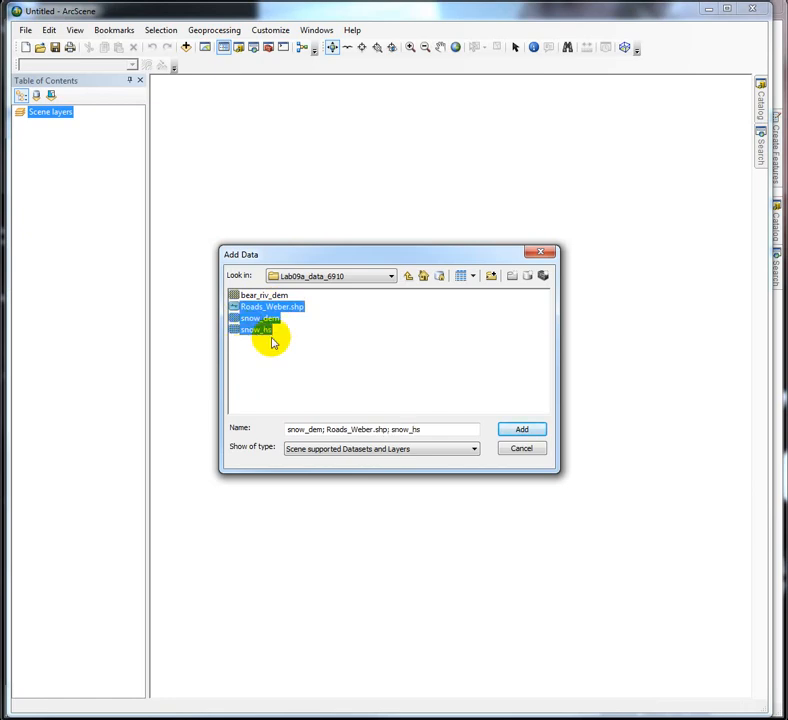
left_click(524, 429)
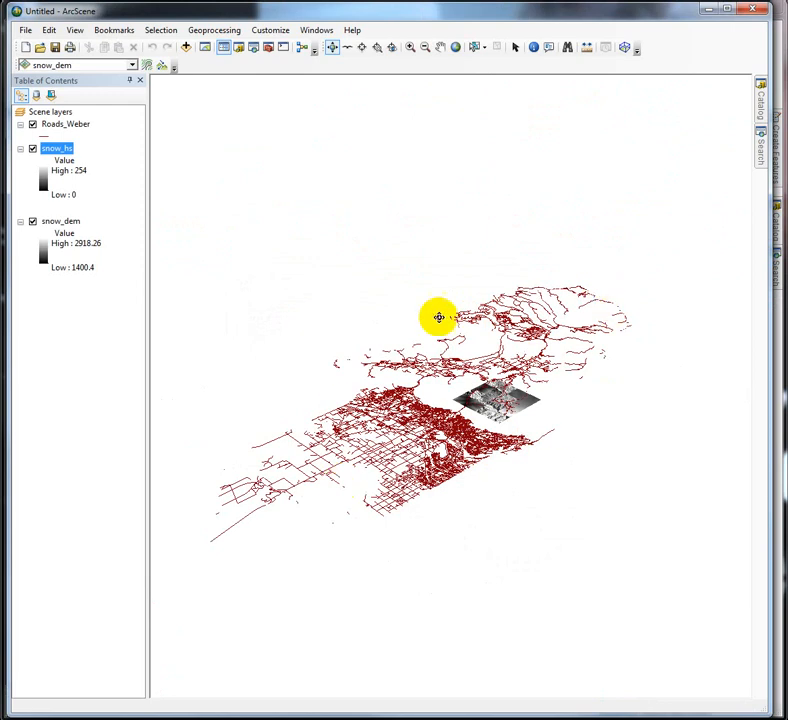
Step: Set the base heights of the snow_hs layer to float on the custom surface snow_dem
right_click(50, 152)
left_click(98, 242)
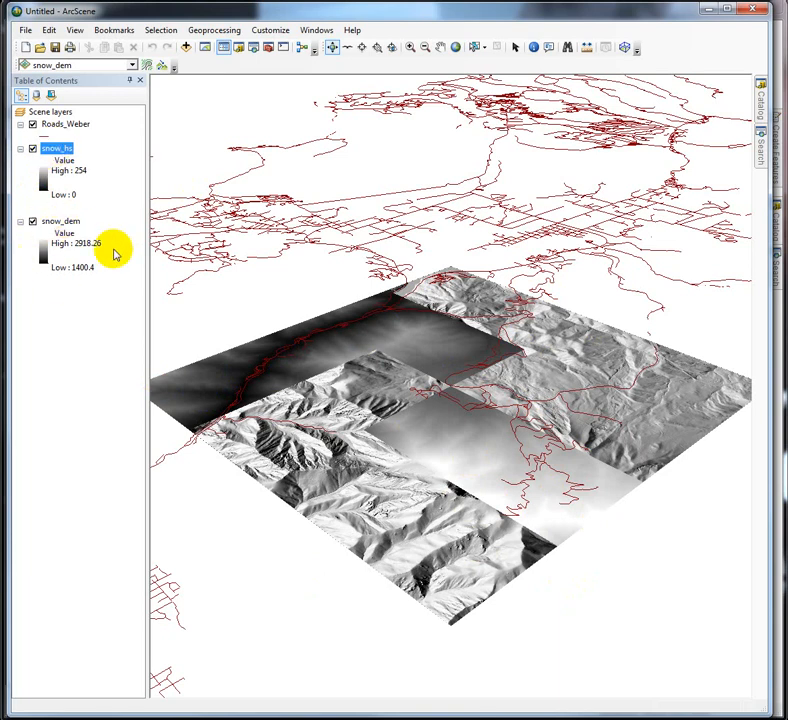
right_click(57, 150)
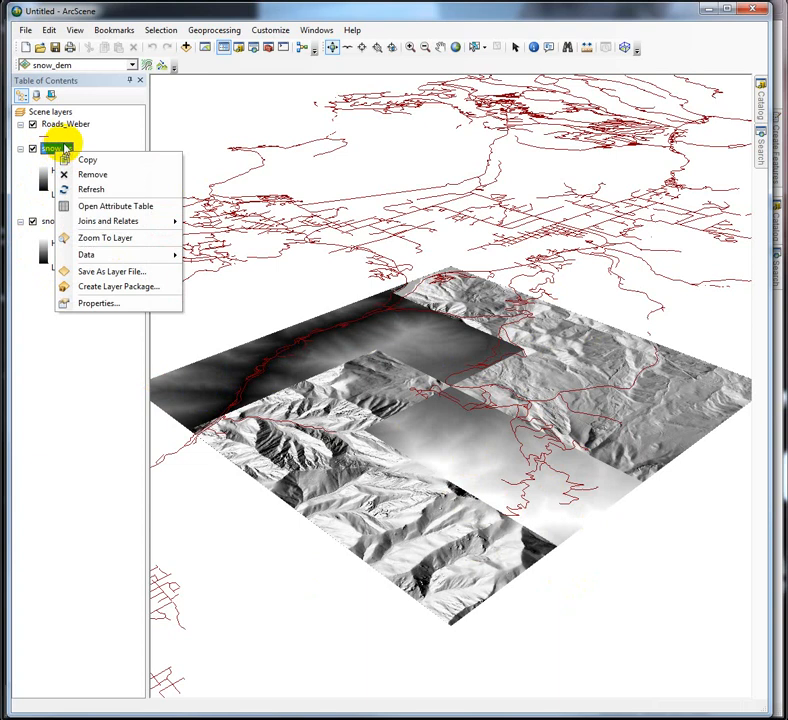
left_click(98, 304)
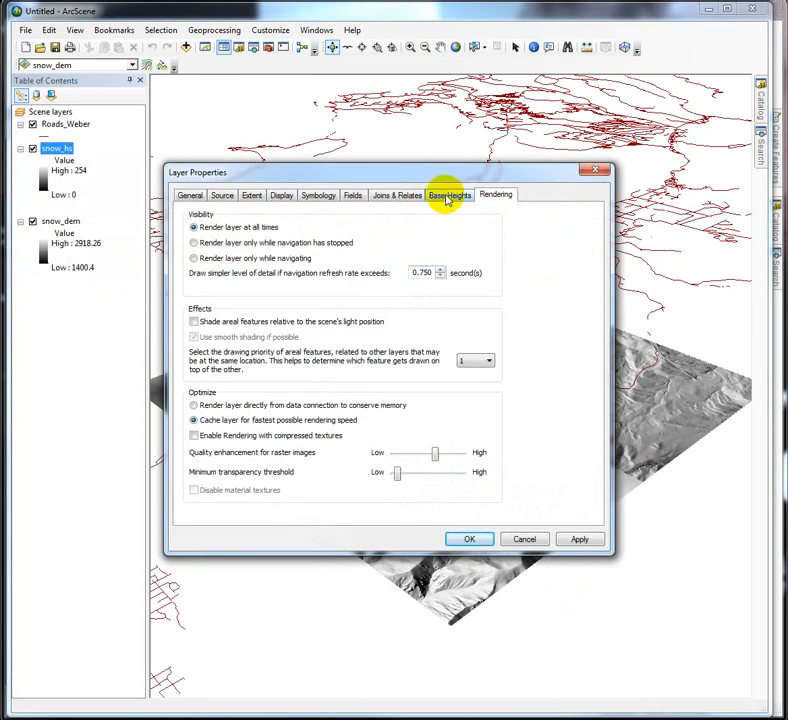
left_click(447, 197)
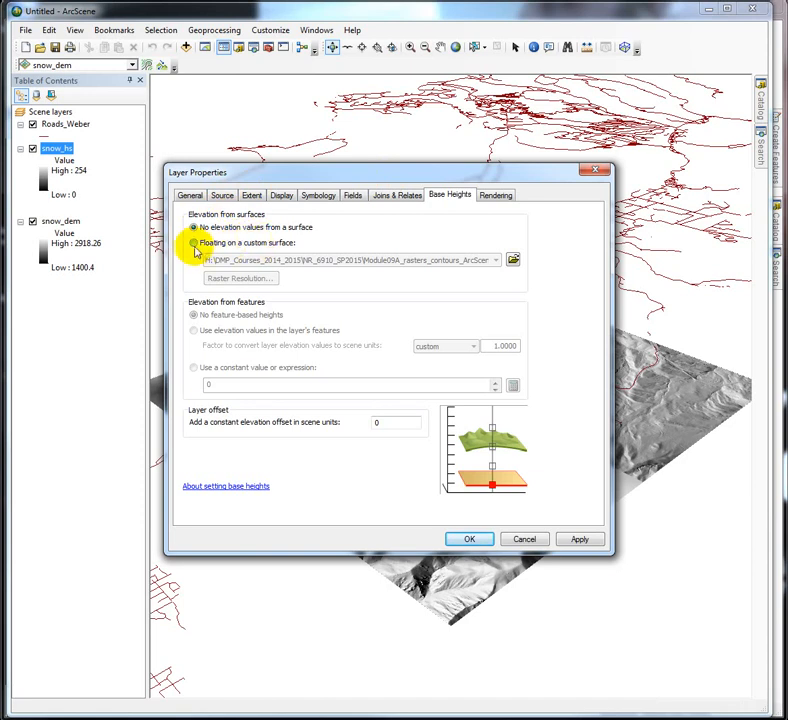
left_click(194, 243)
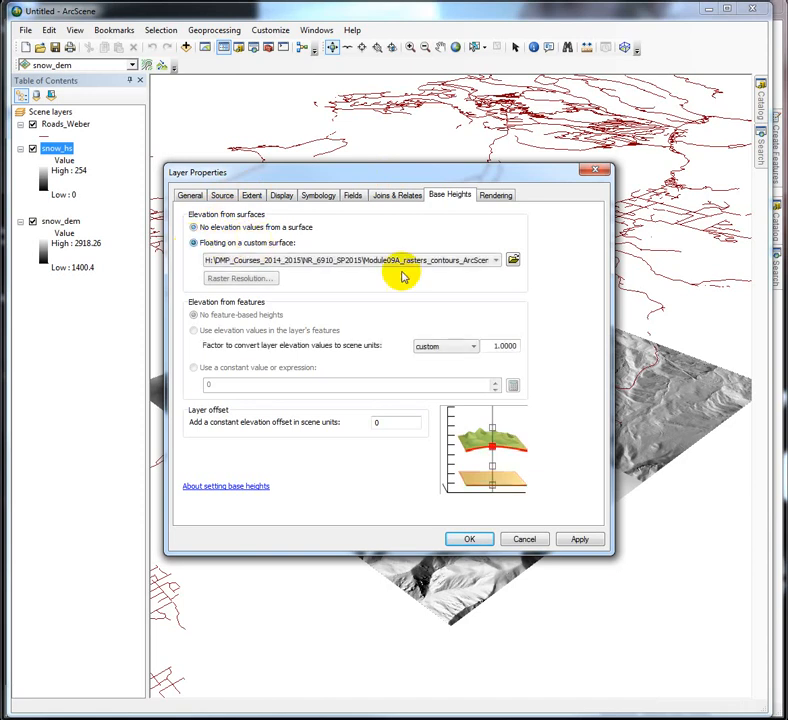
left_click(497, 261)
left_click(587, 272)
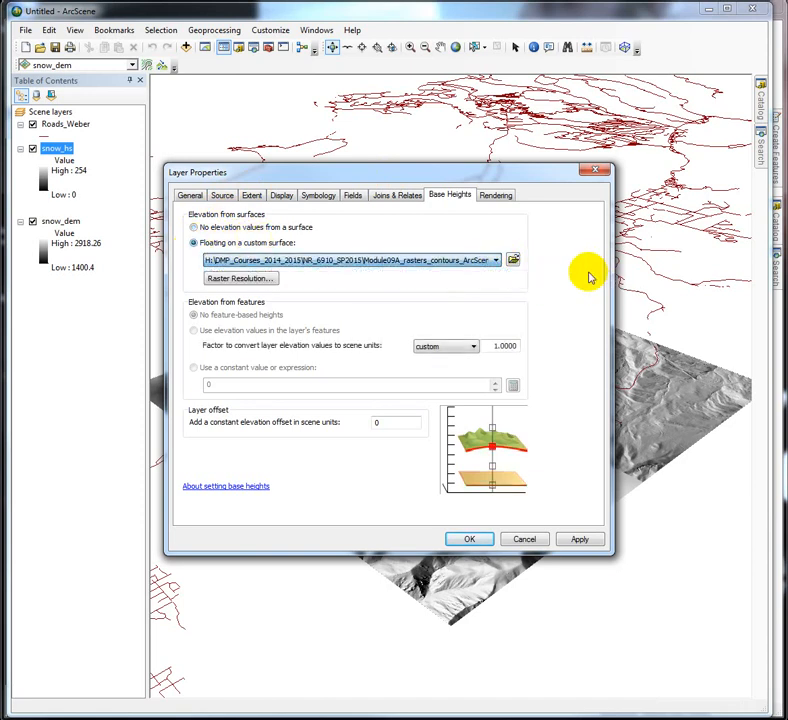
left_click(498, 262)
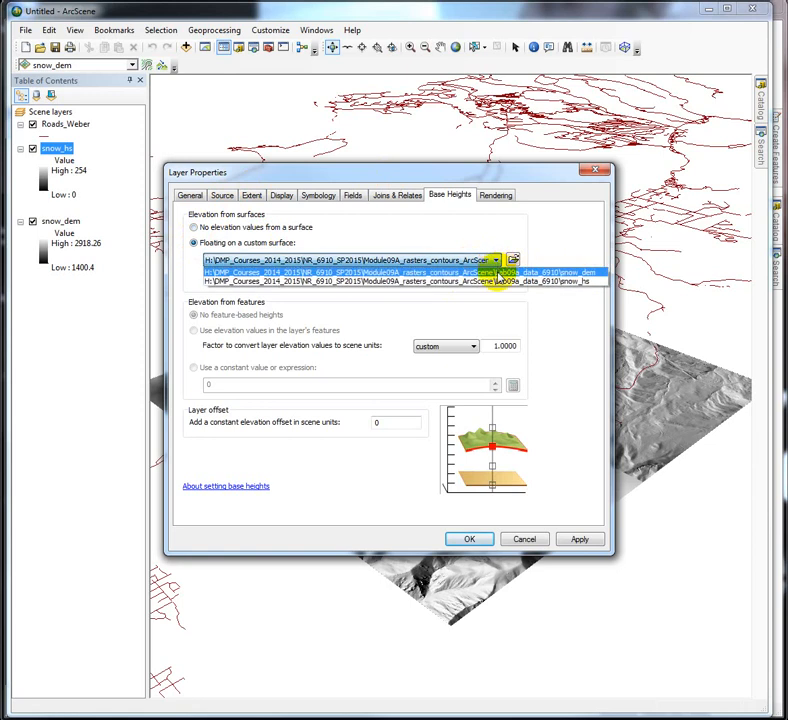
left_click(568, 273)
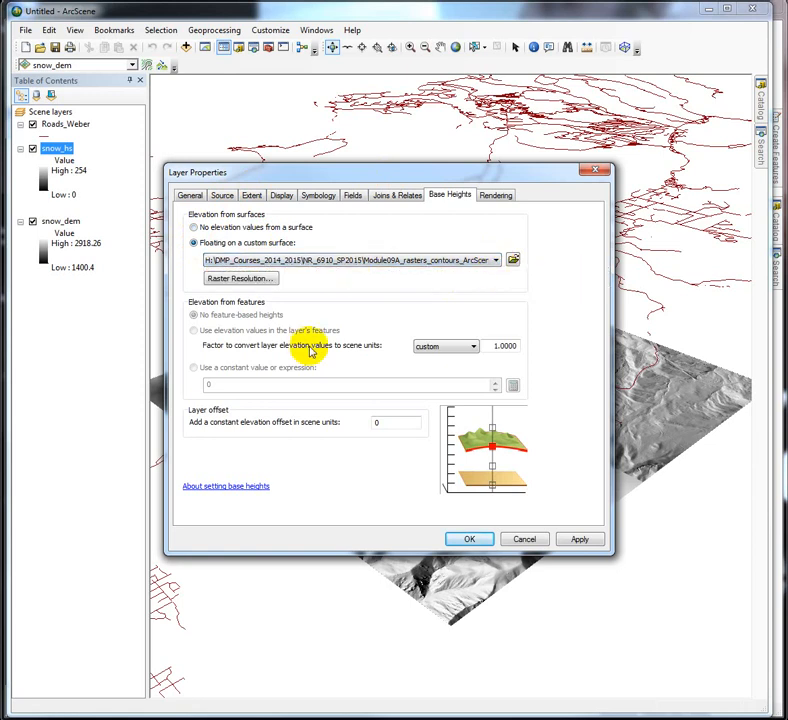
left_click(469, 539)
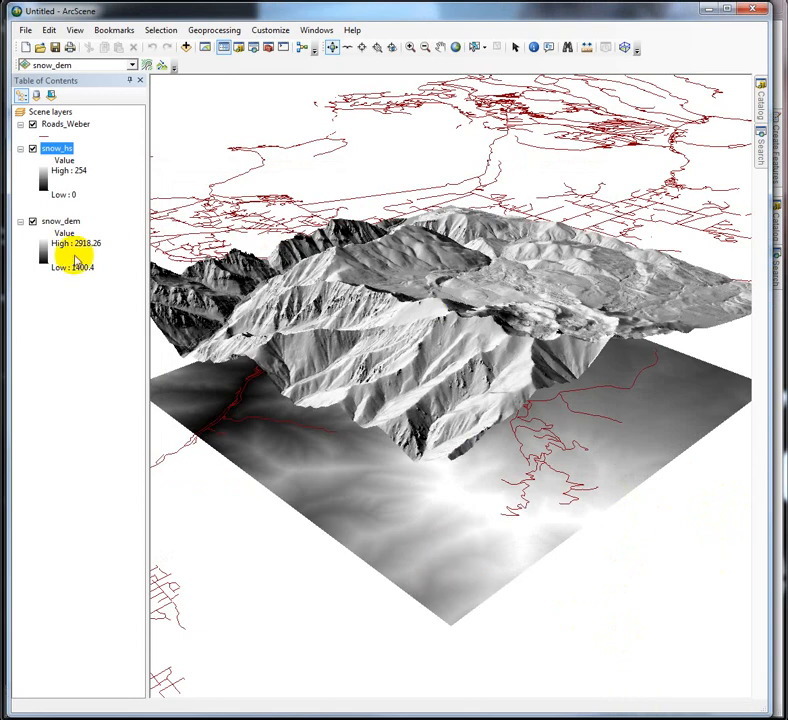
Step: Hide the snow_dem layer, show it again, and examine the floating snow_hs terrain from the opposite side
left_click(32, 221)
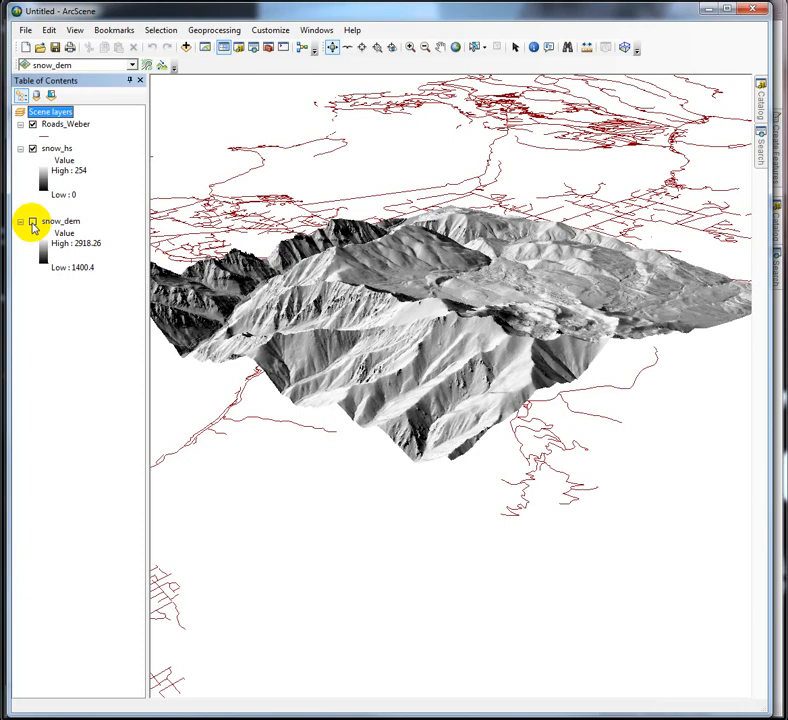
left_click(33, 223)
left_click_drag(376, 410, 454, 401)
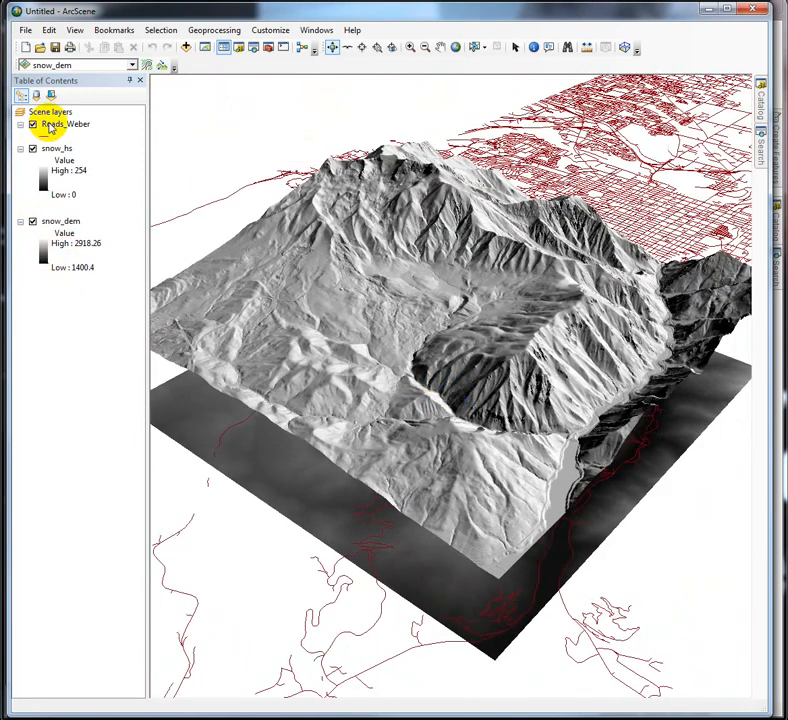
Step: Set the base heights of the Roads_Weber layer to float on the custom surface snow_dem
right_click(50, 126)
left_click(108, 342)
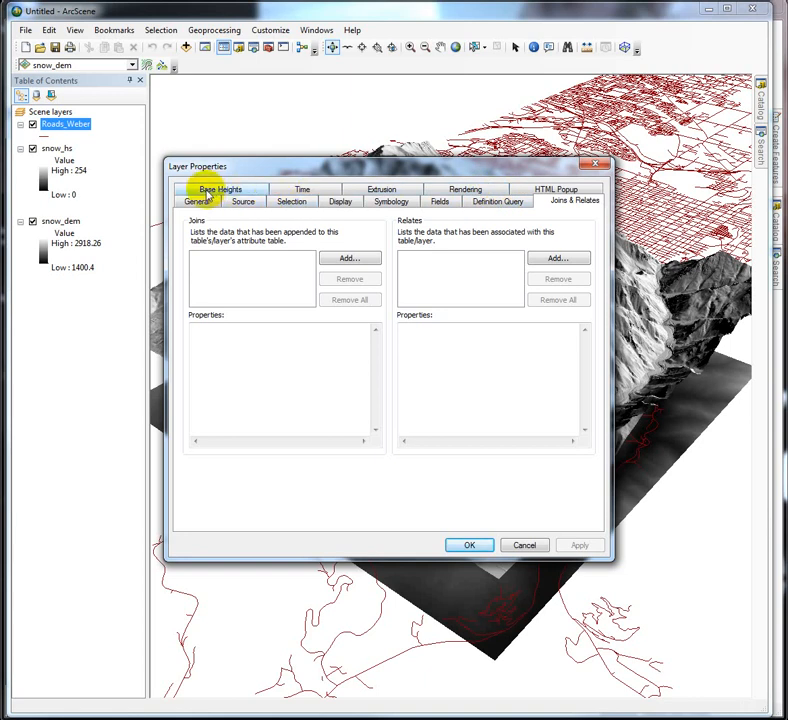
left_click(210, 190)
left_click(194, 249)
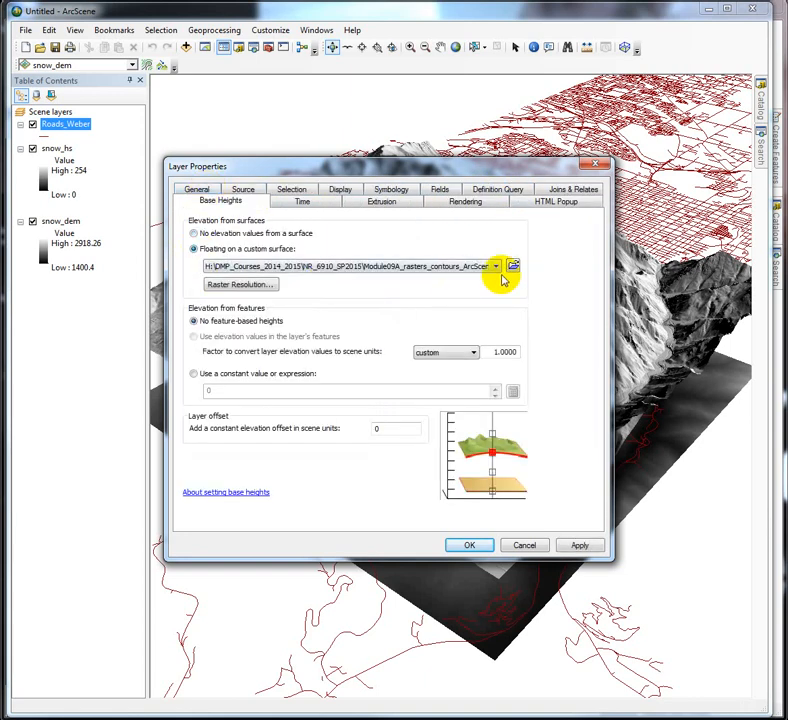
left_click(511, 265)
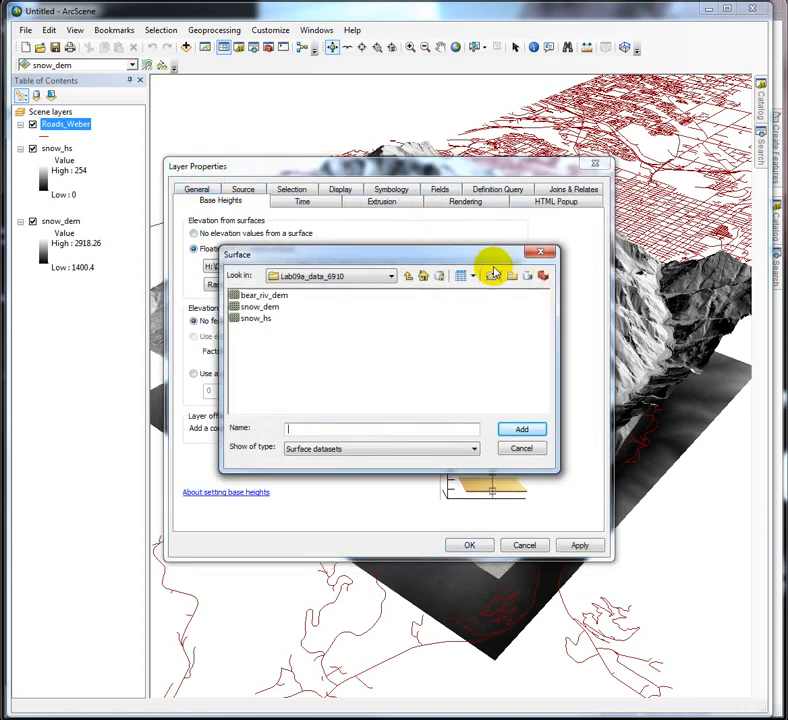
left_click(521, 448)
left_click(493, 266)
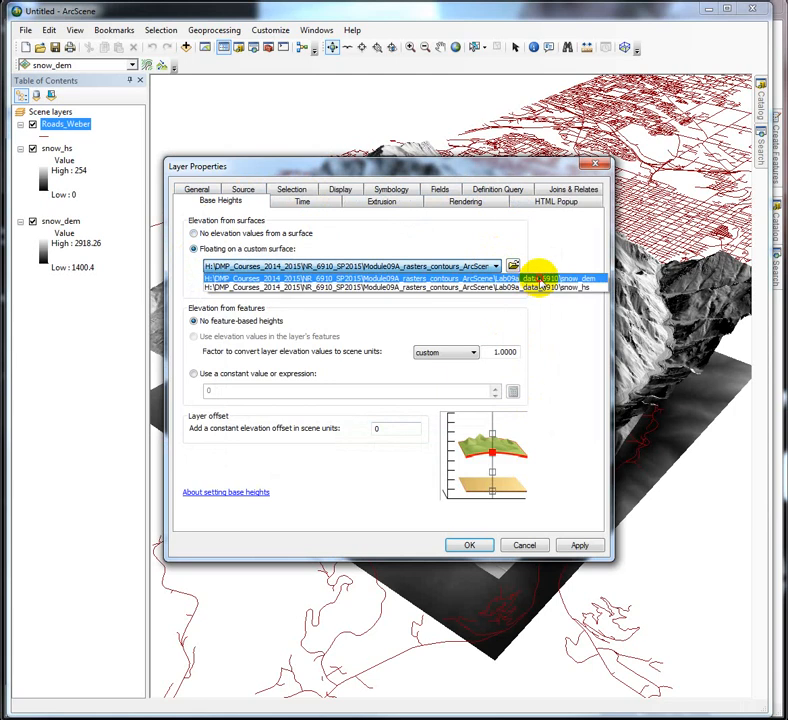
left_click(536, 276)
left_click(478, 544)
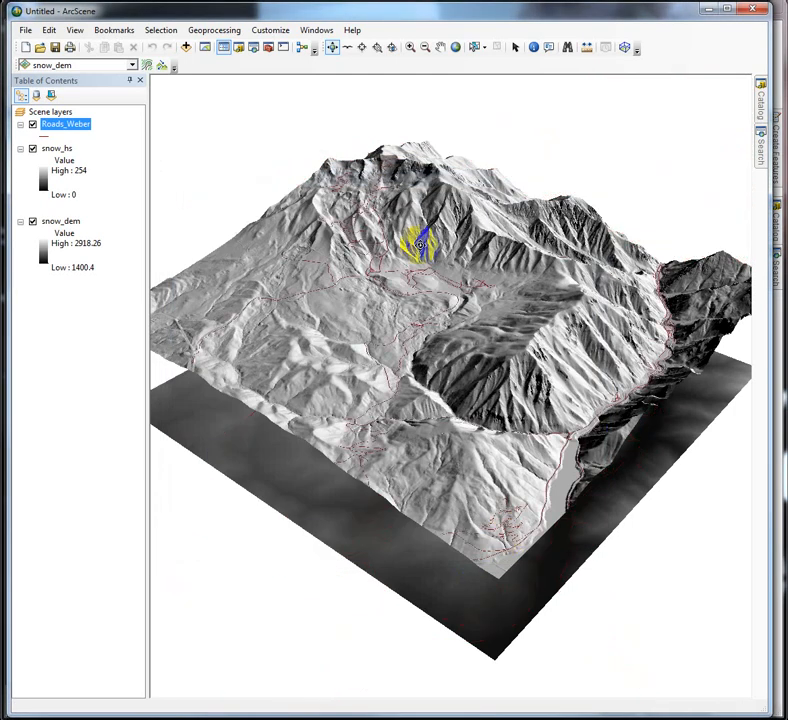
Step: Set the line symbol width of the Roads_Weber layer to 3
left_click_drag(44, 138, 484, 252)
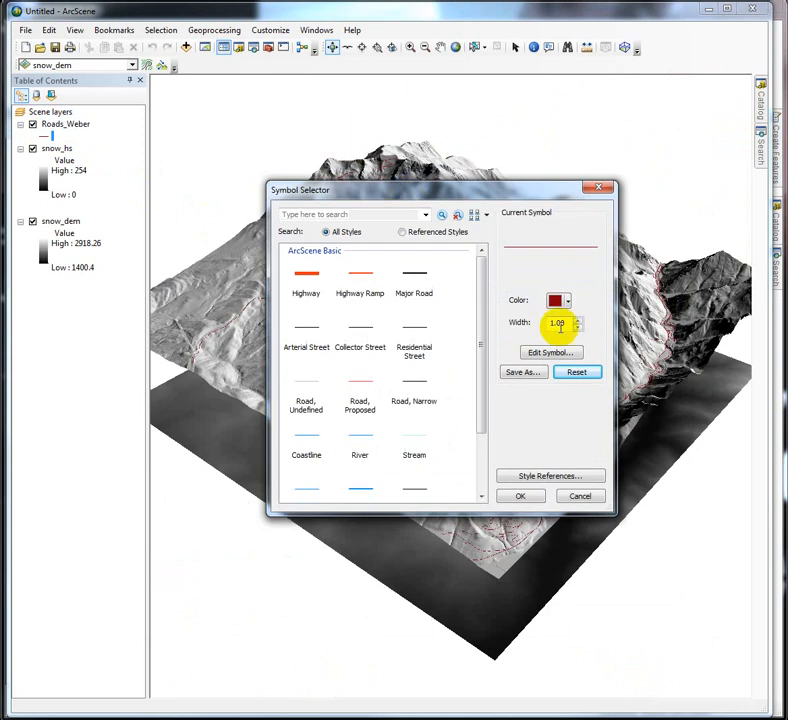
left_click(578, 320)
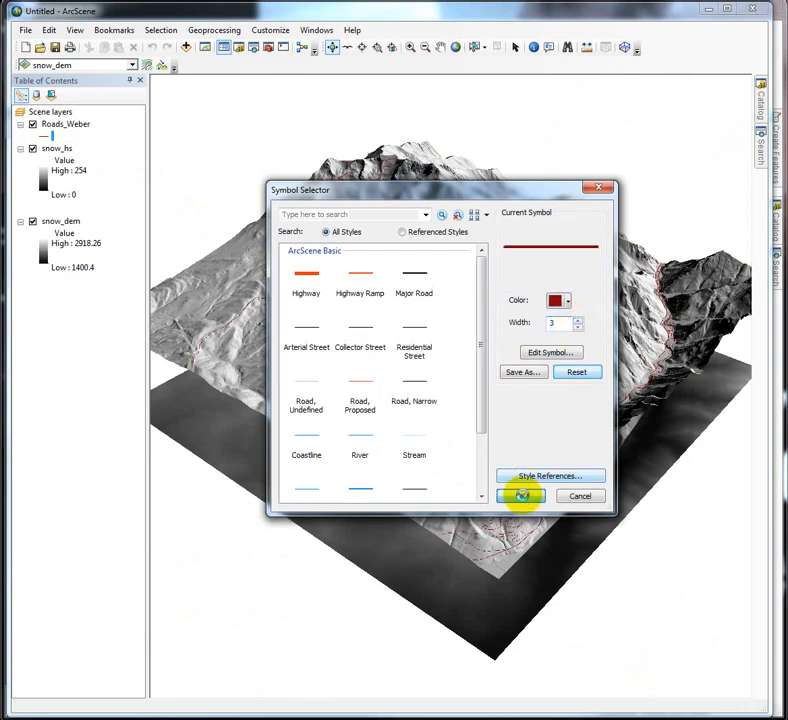
left_click(521, 496)
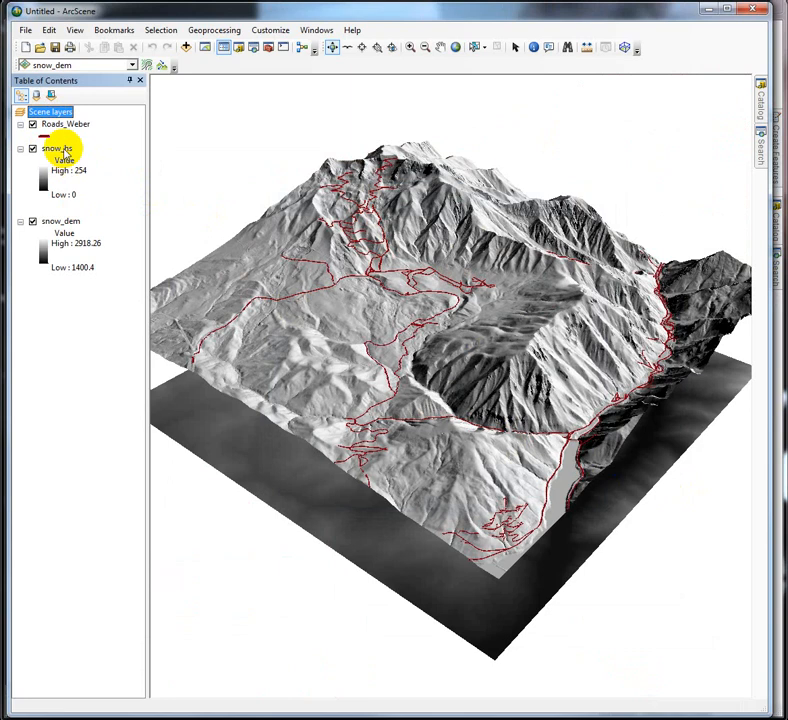
left_click(398, 178)
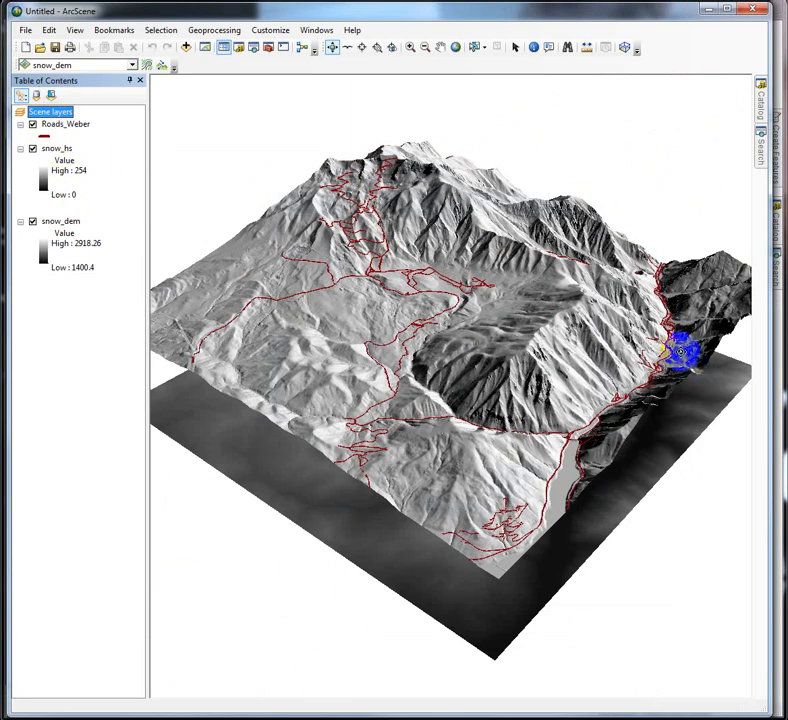
Step: Apply a vertical exaggeration of 1.5 to the whole scene
right_click(46, 112)
left_click(93, 164)
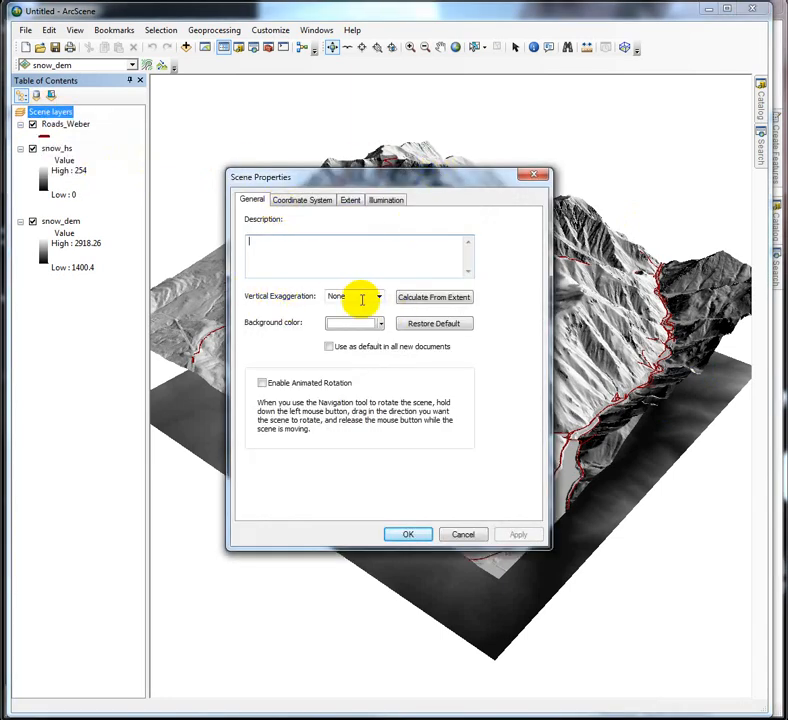
left_click(380, 299)
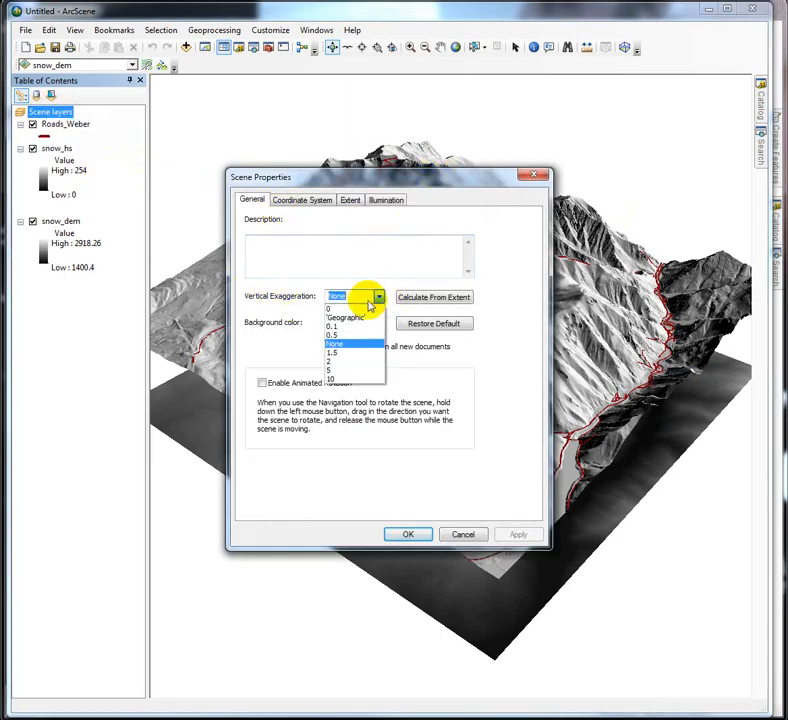
left_click(338, 358)
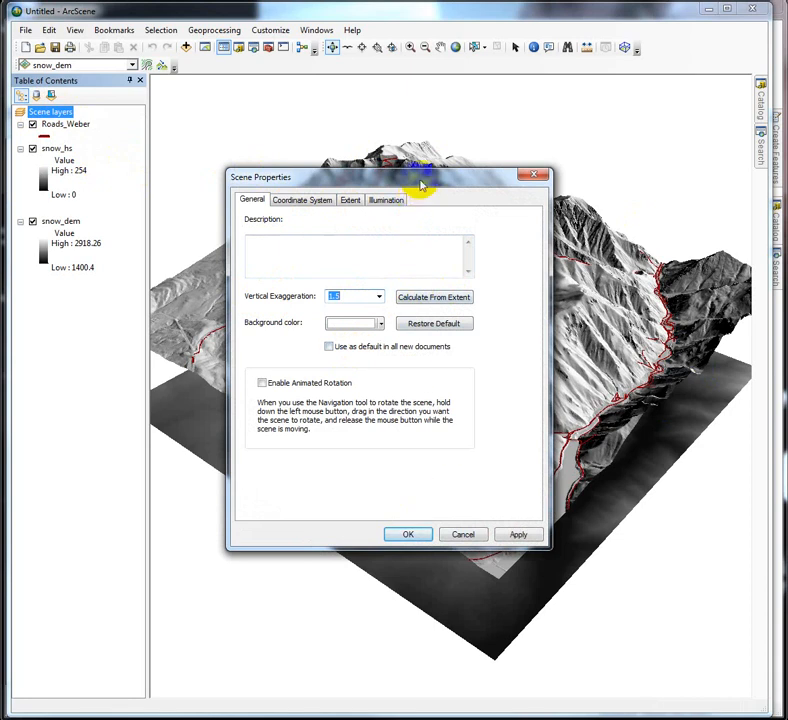
left_click_drag(421, 186, 245, 314)
left_click(344, 664)
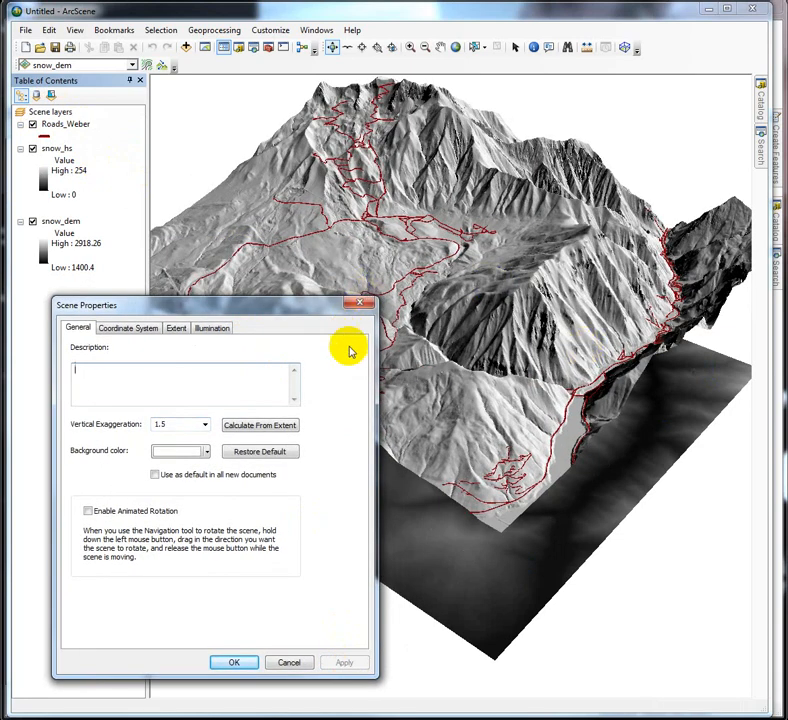
left_click(294, 665)
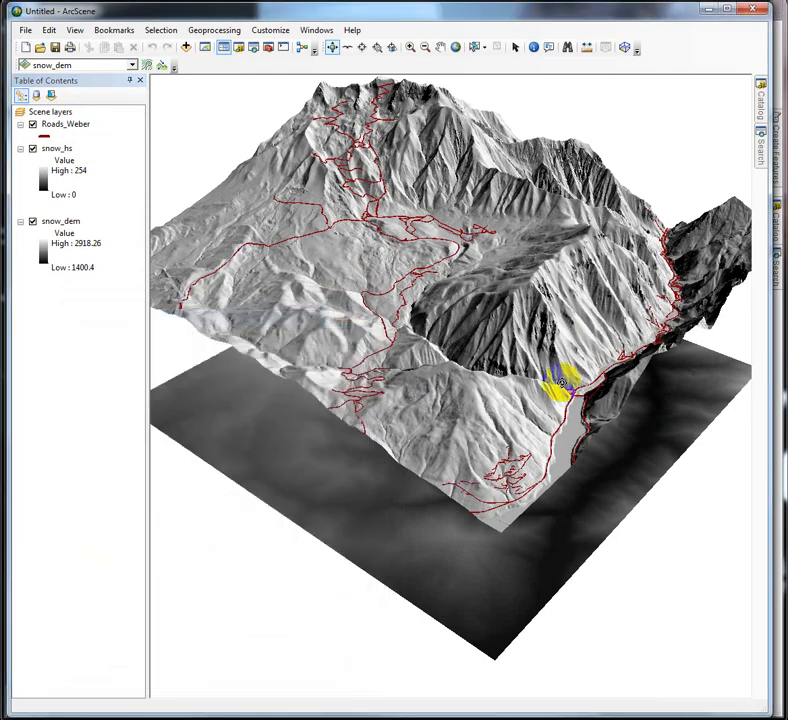
Step: Hide the snow_dem layer and examine the exaggerated terrain and its roads from the canyon side
left_click_drag(614, 370, 415, 362)
left_click(32, 221)
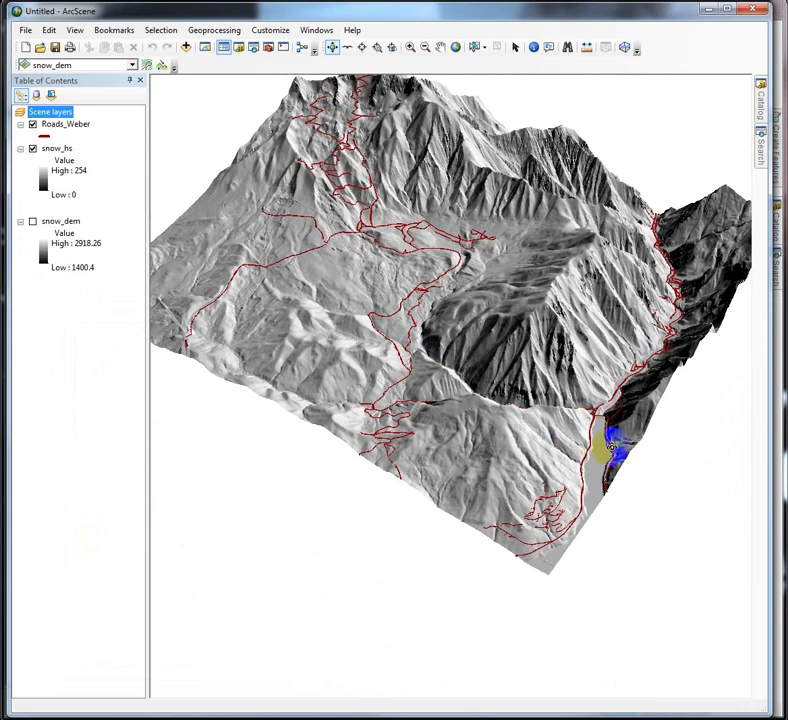
left_click_drag(485, 451, 172, 408)
left_click_drag(530, 367, 508, 401)
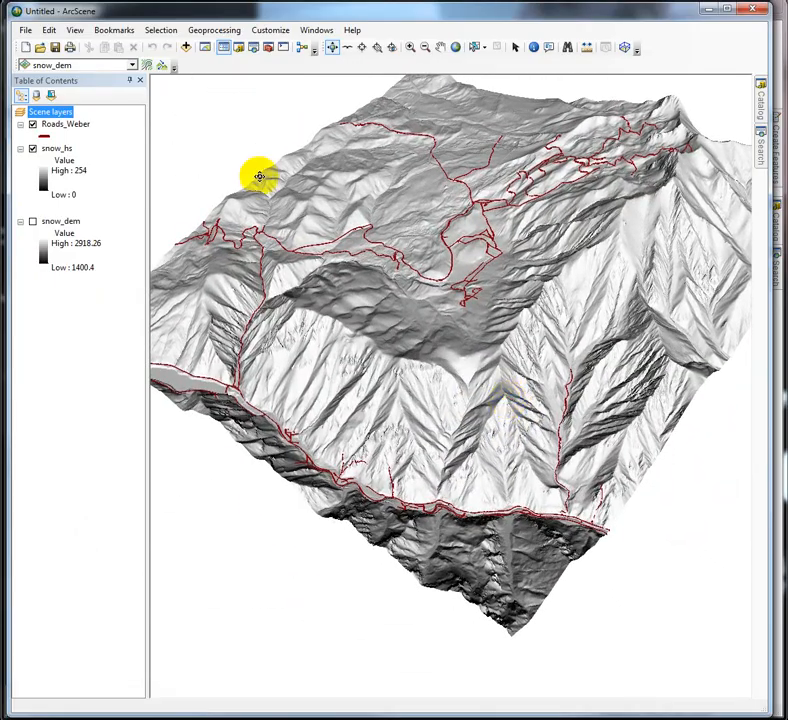